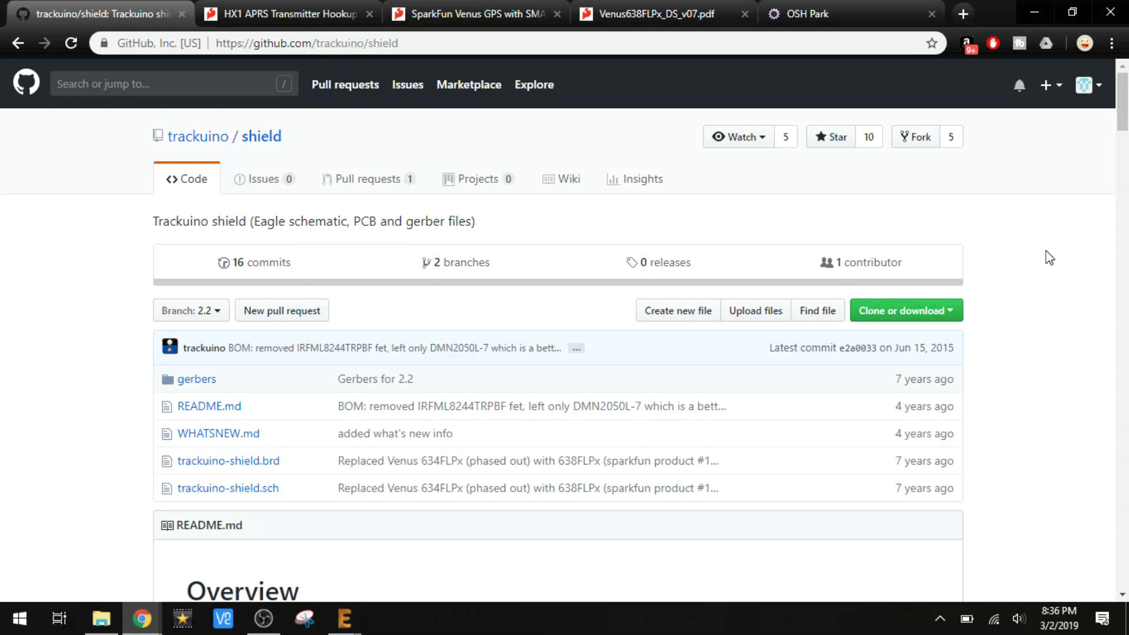
# Look over the Trackuino README photo and bill of materials, then switch to the HX1 Hookup Guide
pyautogui.scroll(-5, 1049, 257)
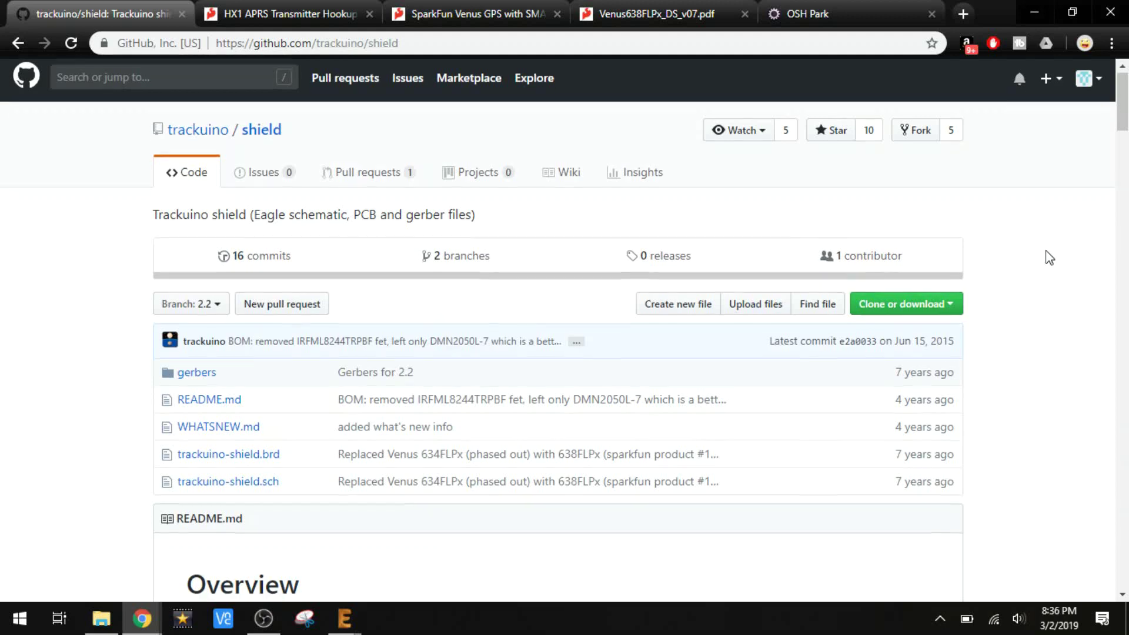
pyautogui.scroll(-5, 1049, 257)
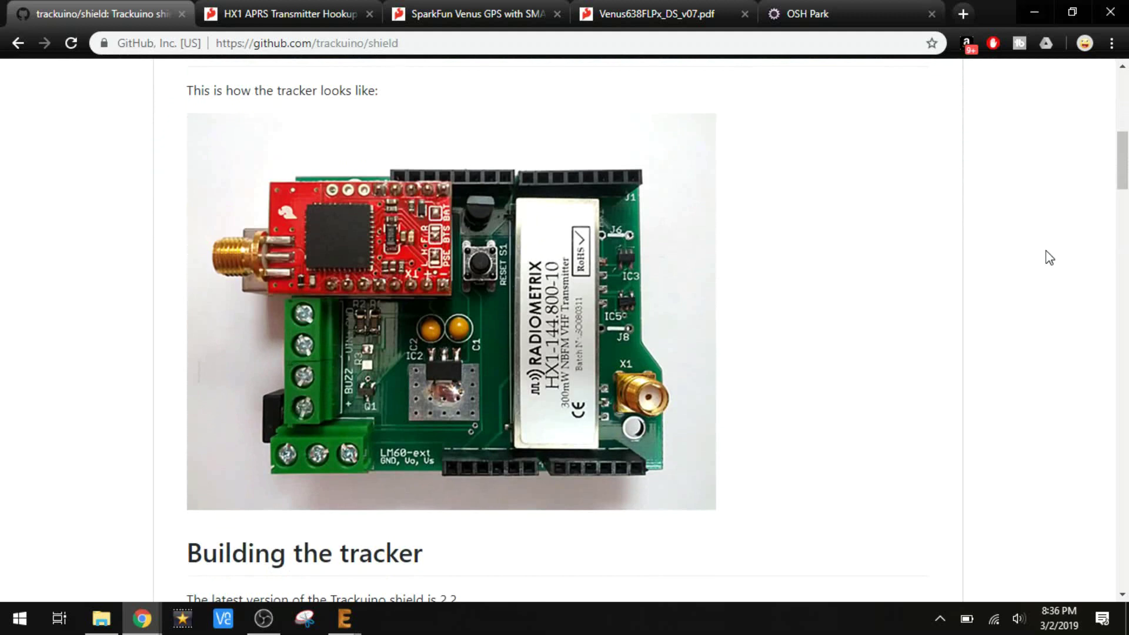
pyautogui.scroll(-2, 1049, 258)
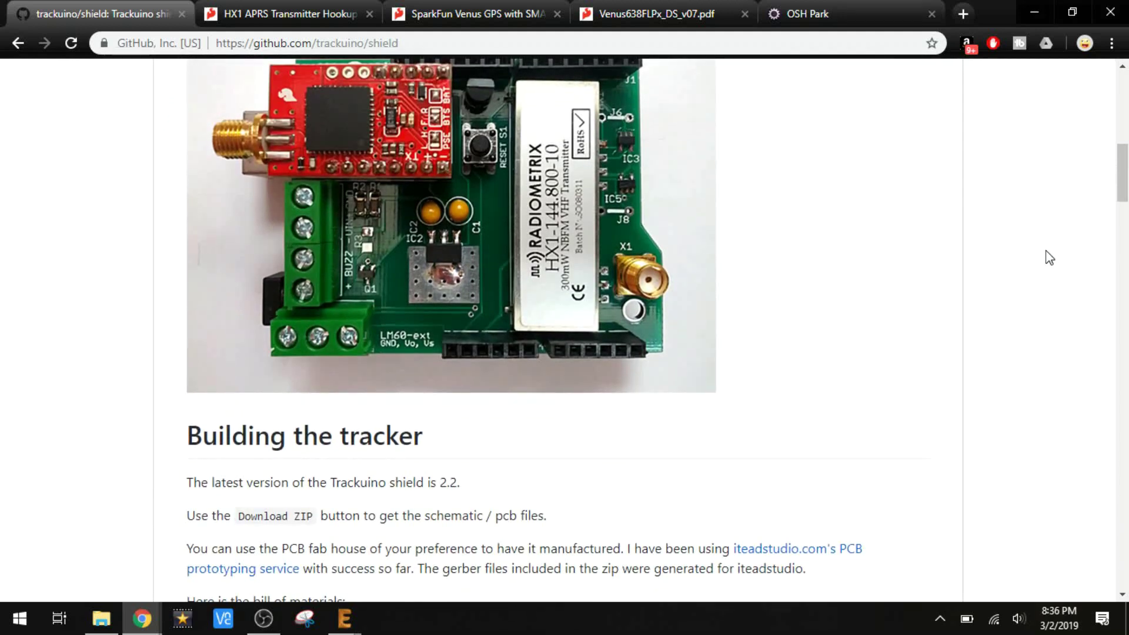
pyautogui.scroll(1, 1049, 258)
pyautogui.scroll(1, 1050, 257)
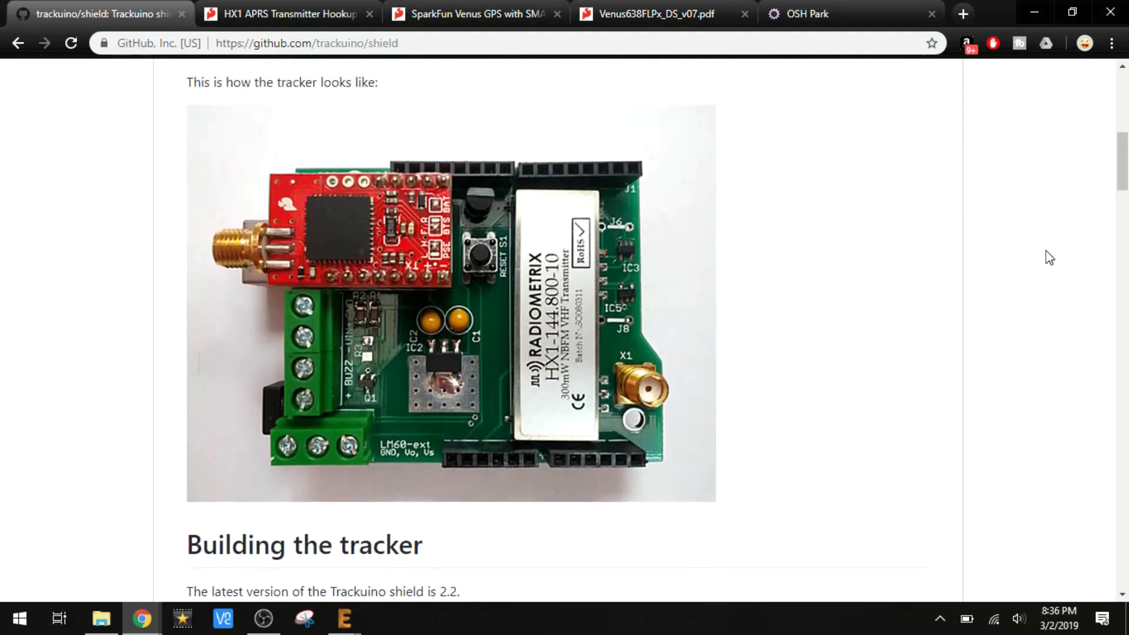
pyautogui.scroll(-10, 1049, 257)
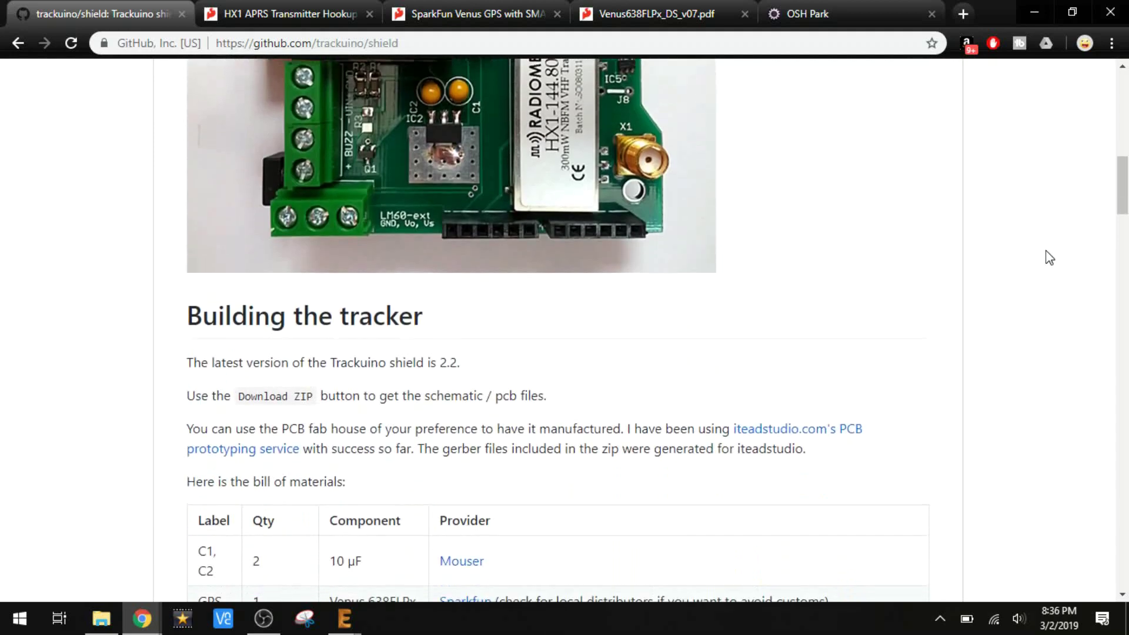
pyautogui.scroll(-8, 1049, 255)
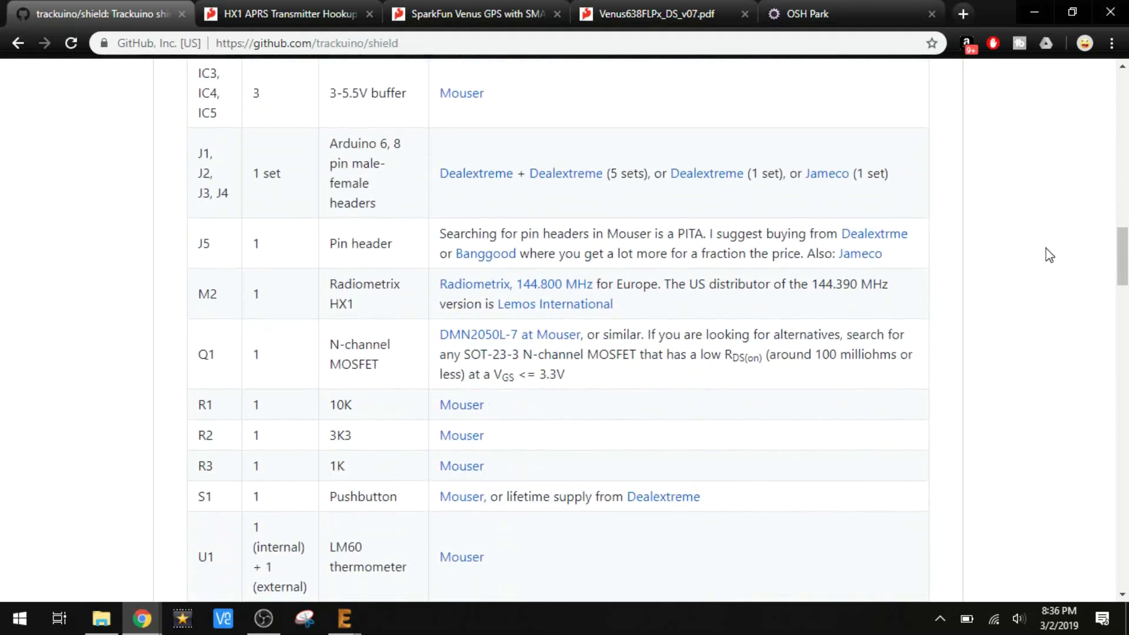
pyautogui.scroll(-3, 1050, 255)
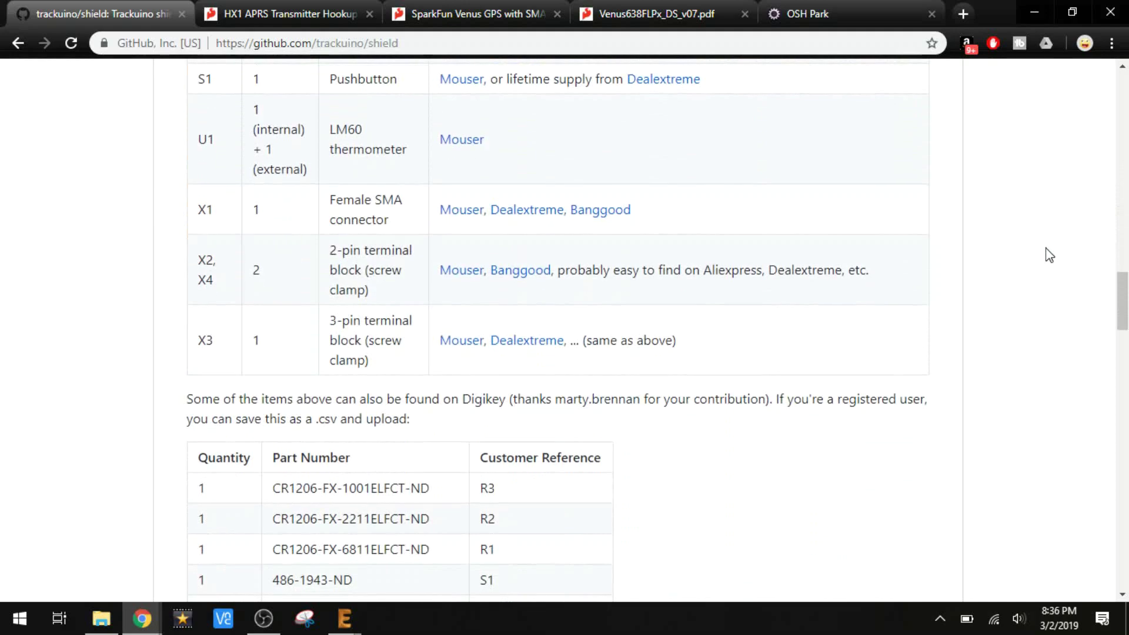
pyautogui.scroll(20, 1049, 256)
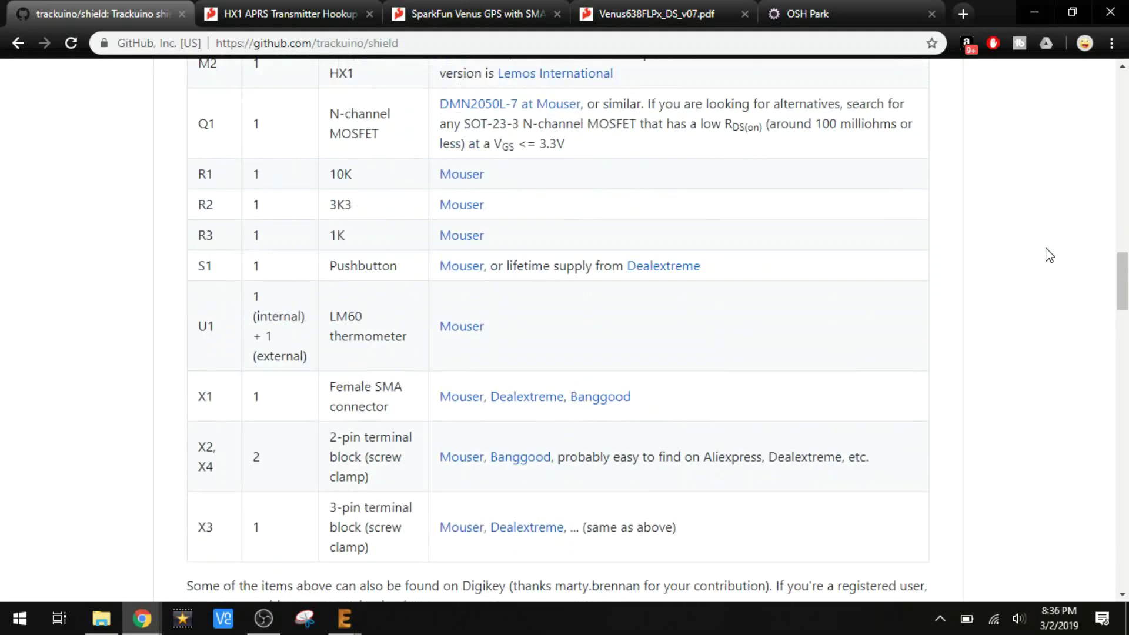
pyautogui.scroll(6, 1050, 256)
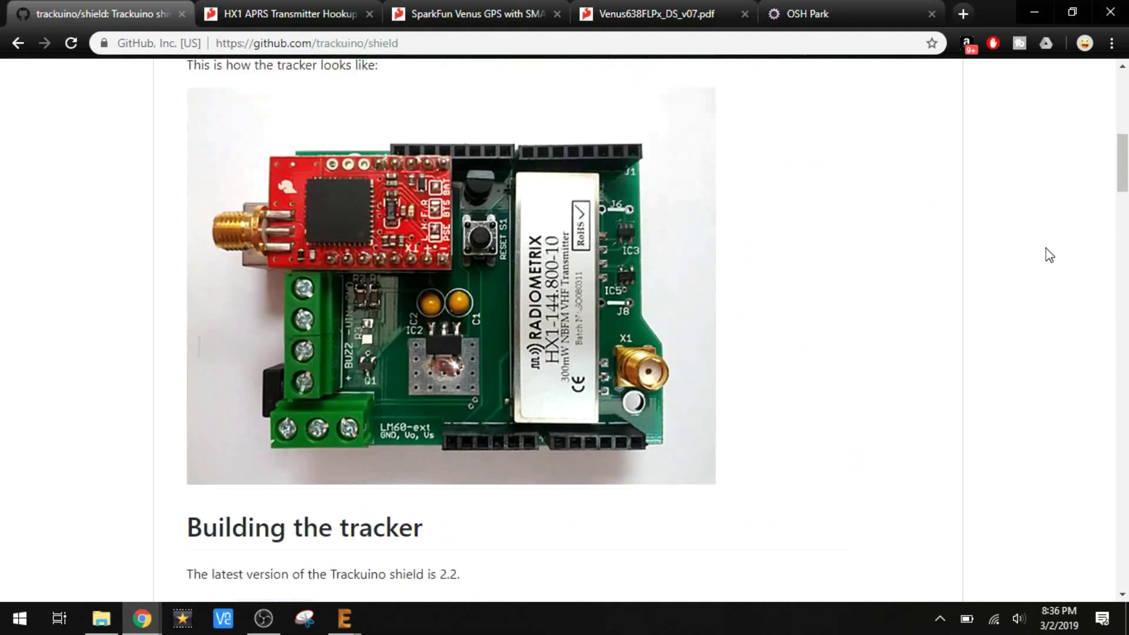
pyautogui.click(293, 13)
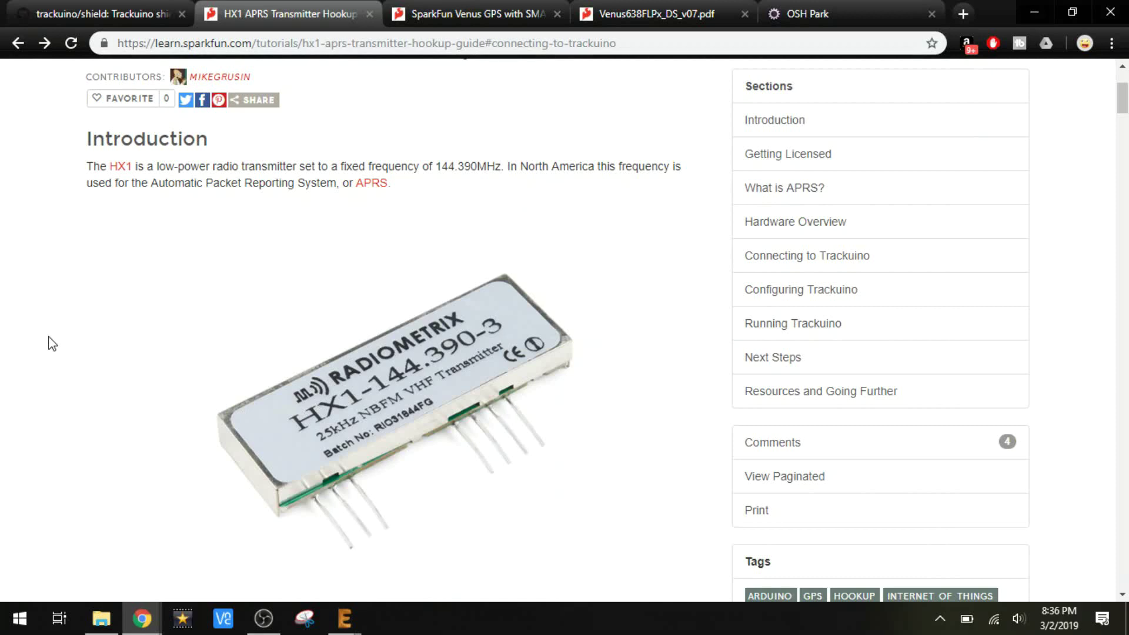
# Scroll past Introduction and What is APRS? to the HX1 seven-pin diagram and pin table
pyautogui.scroll(-2, 52, 344)
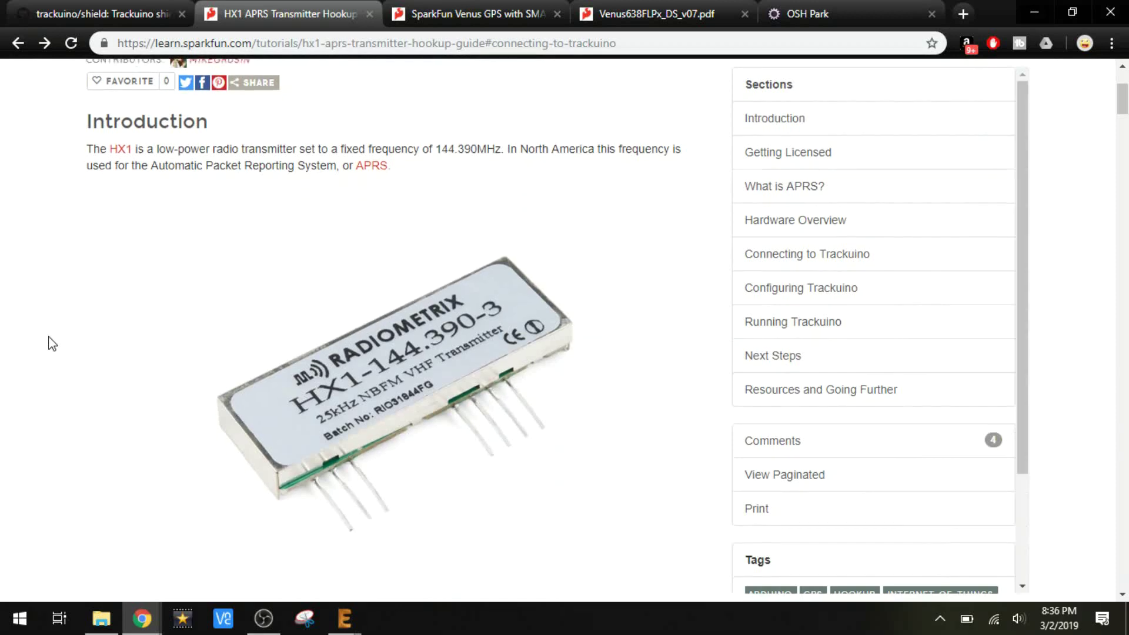
pyautogui.scroll(-8, 52, 344)
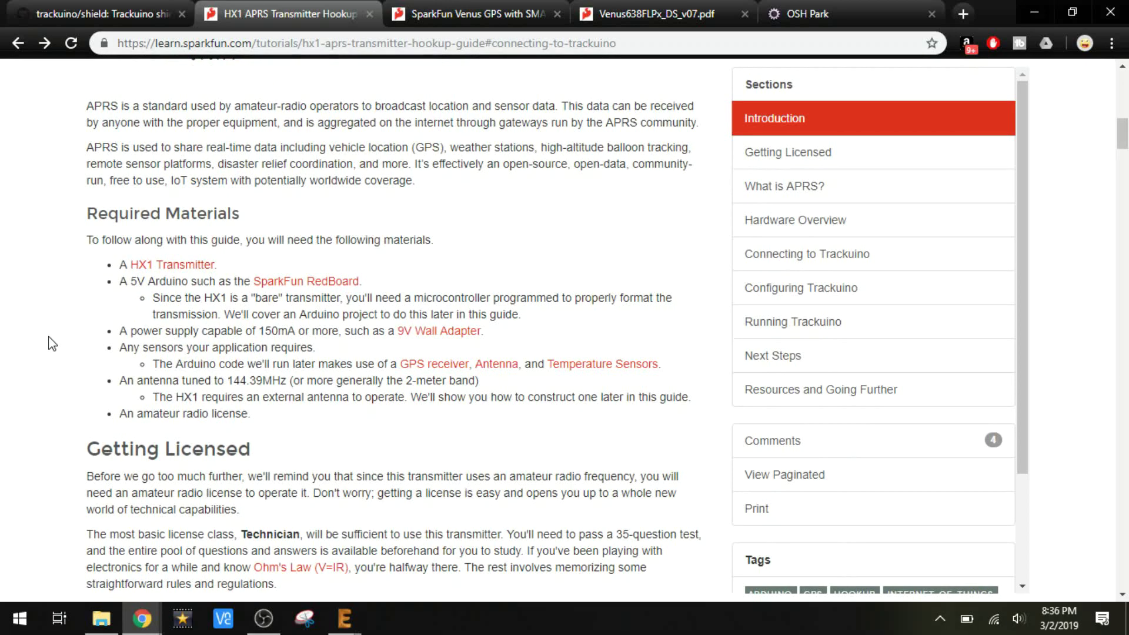
pyautogui.scroll(-5, 52, 344)
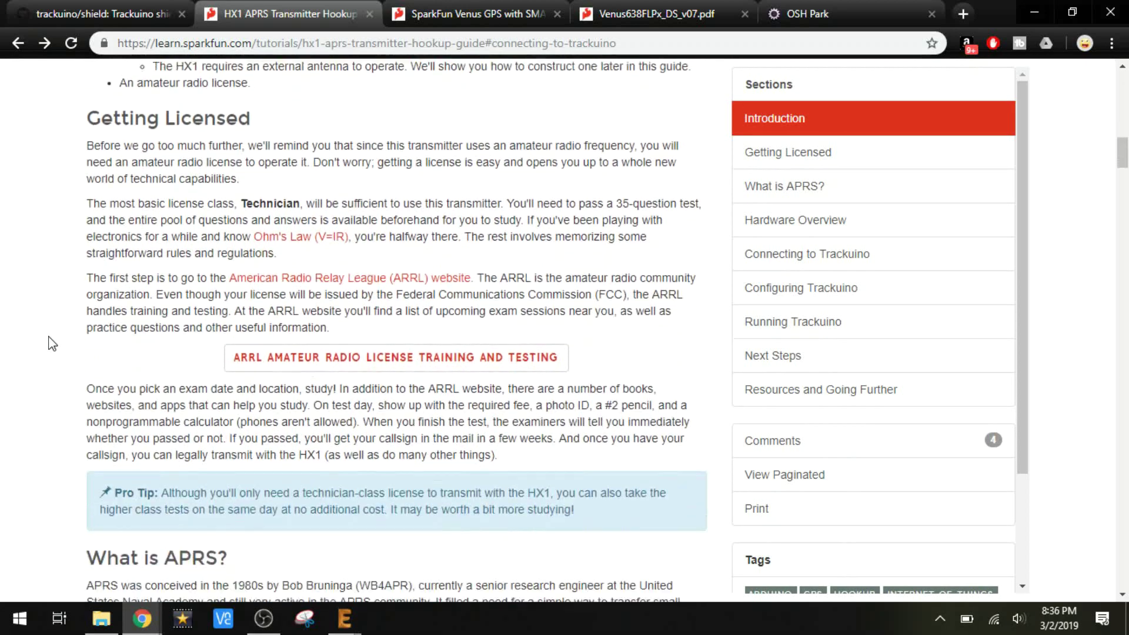
pyautogui.scroll(-8, 52, 344)
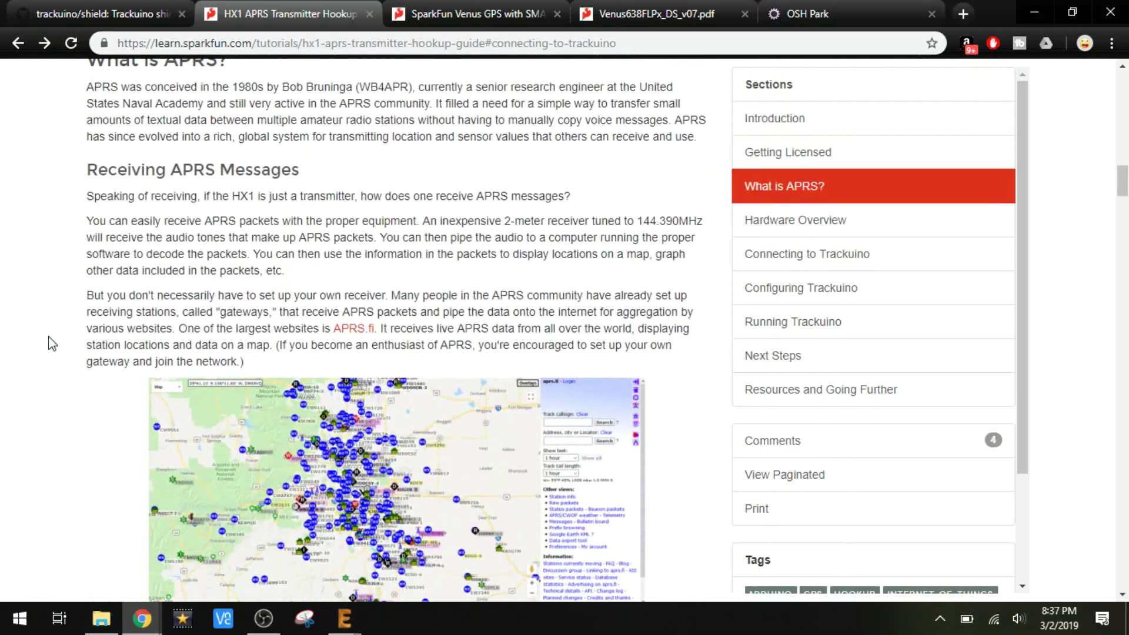
pyautogui.scroll(-7, 52, 344)
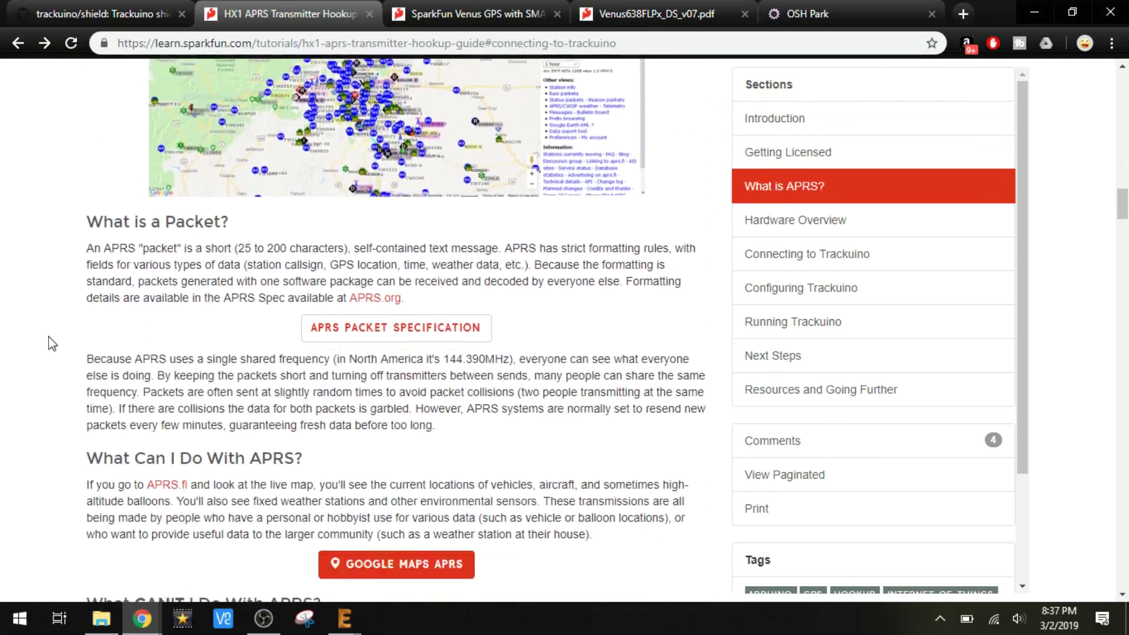
pyautogui.scroll(-11, 52, 344)
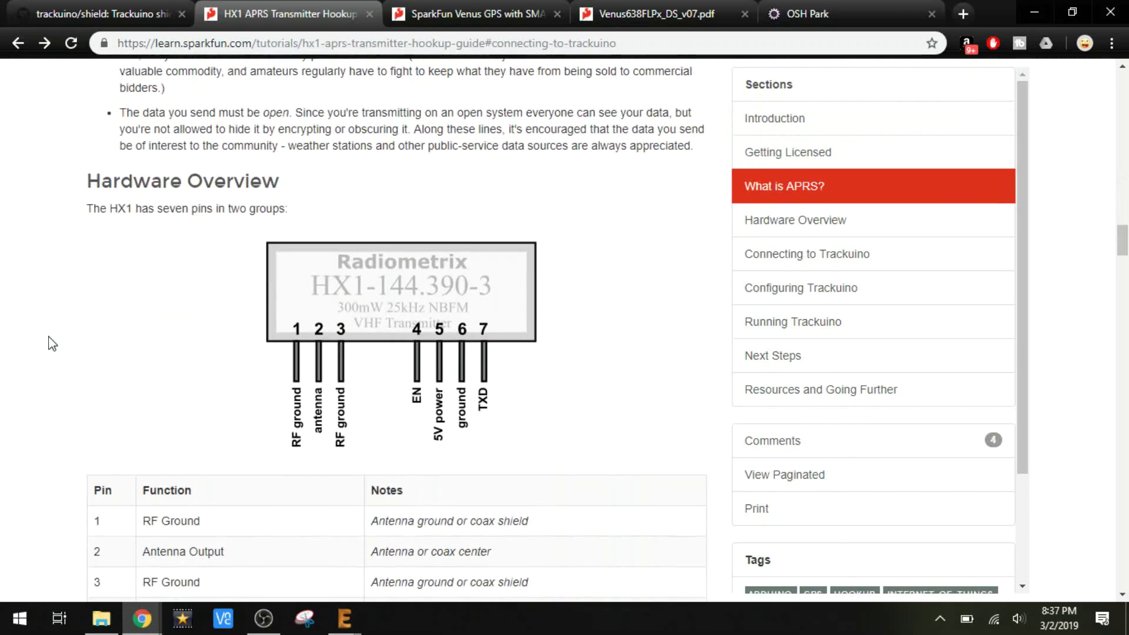
pyautogui.scroll(-2, 52, 344)
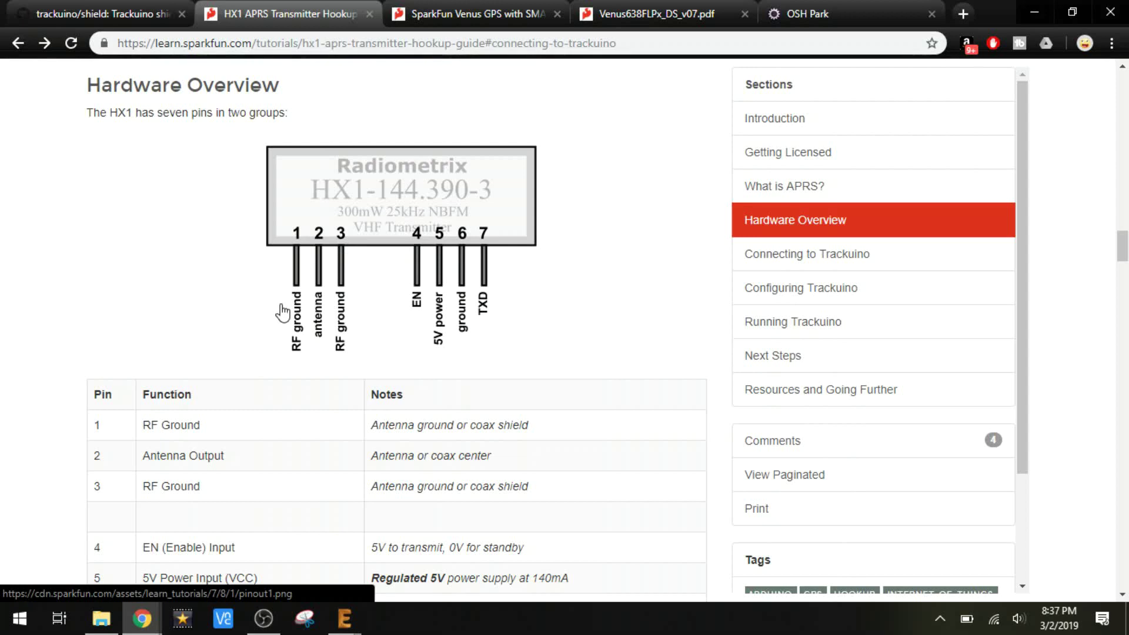
# Scroll down the HX1 guide through the Antenna section
pyautogui.scroll(-2, 283, 313)
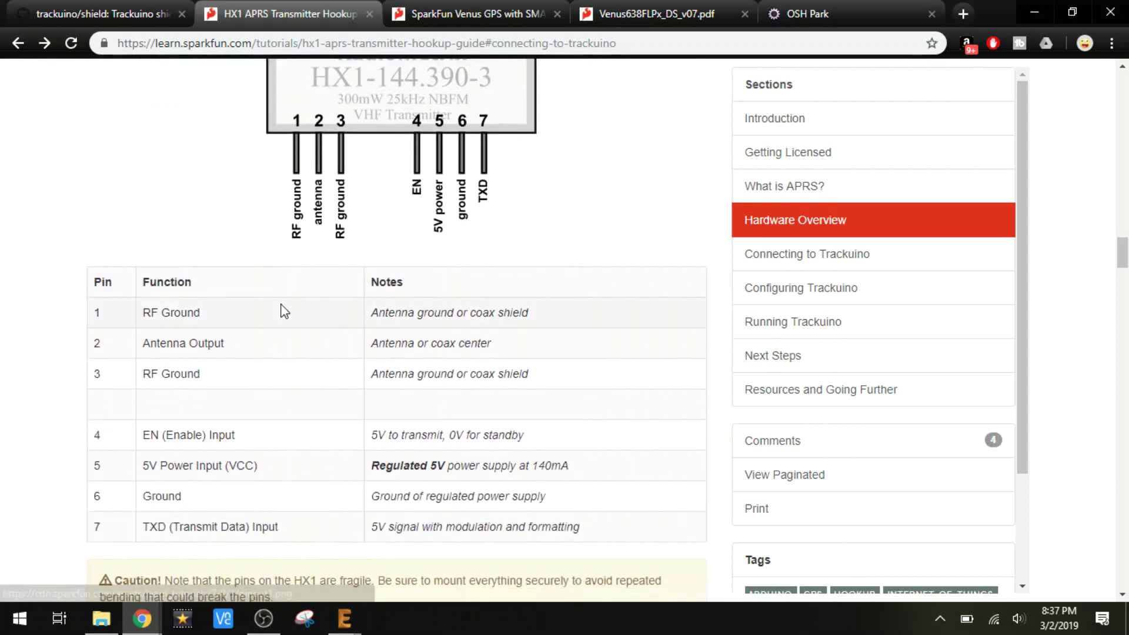
pyautogui.scroll(-4, 282, 312)
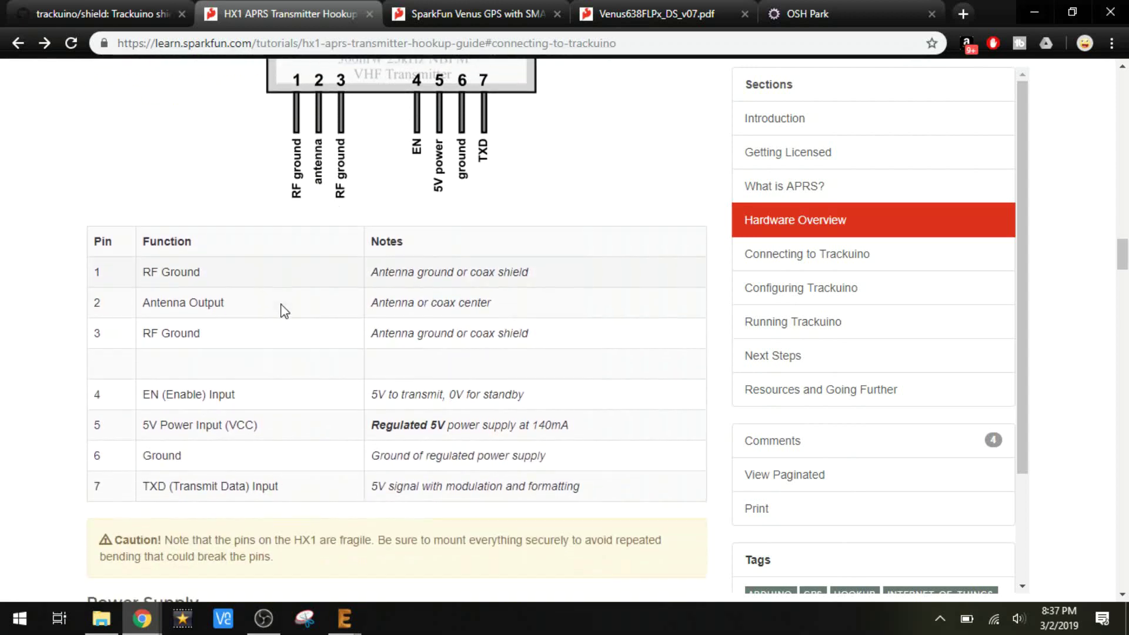
pyautogui.scroll(-1, 288, 310)
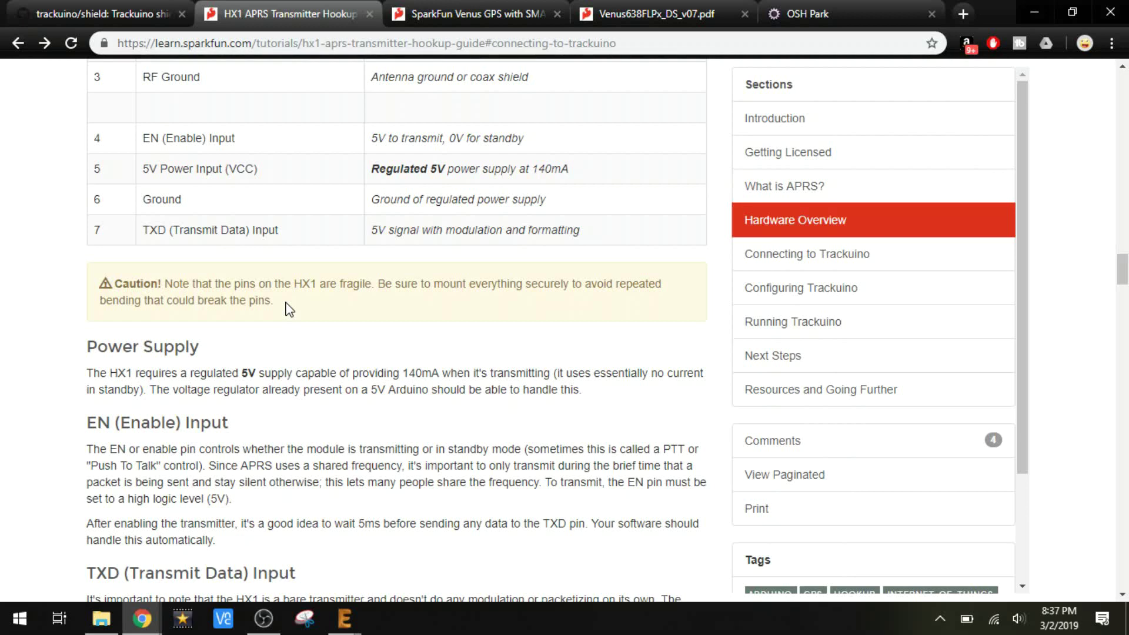
pyautogui.scroll(-1, 289, 309)
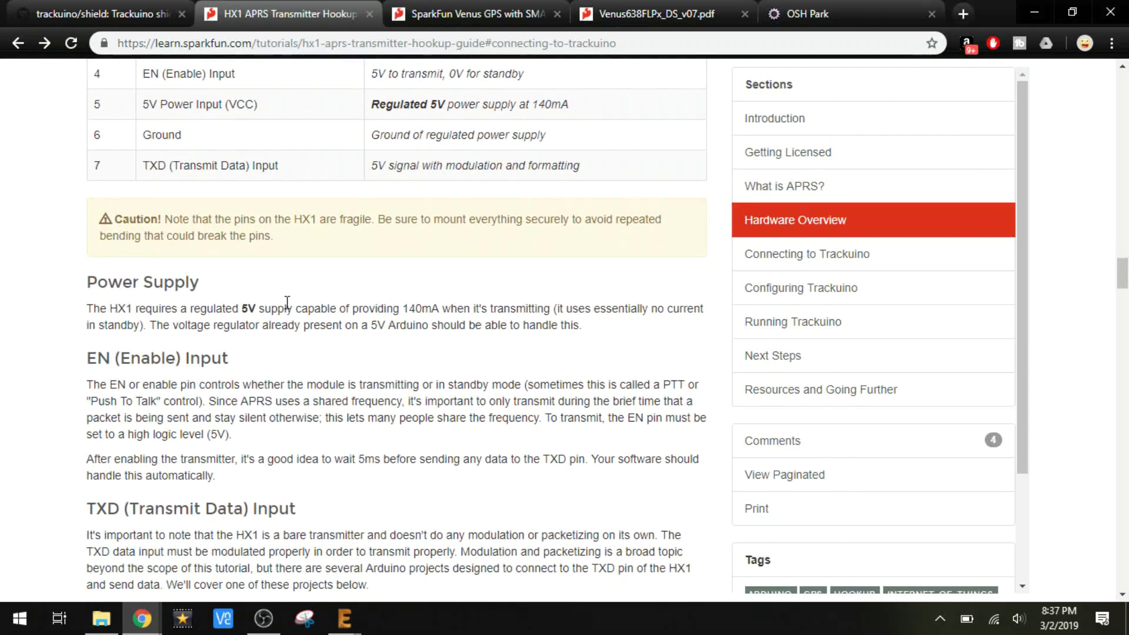
pyautogui.scroll(-1, 288, 305)
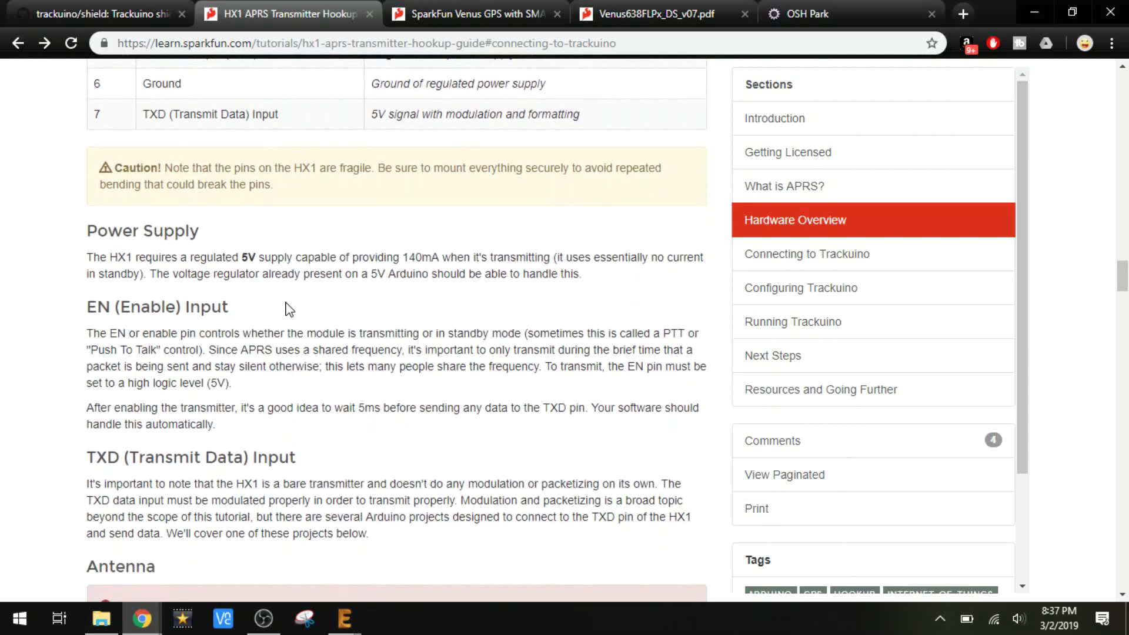
pyautogui.scroll(-4, 288, 309)
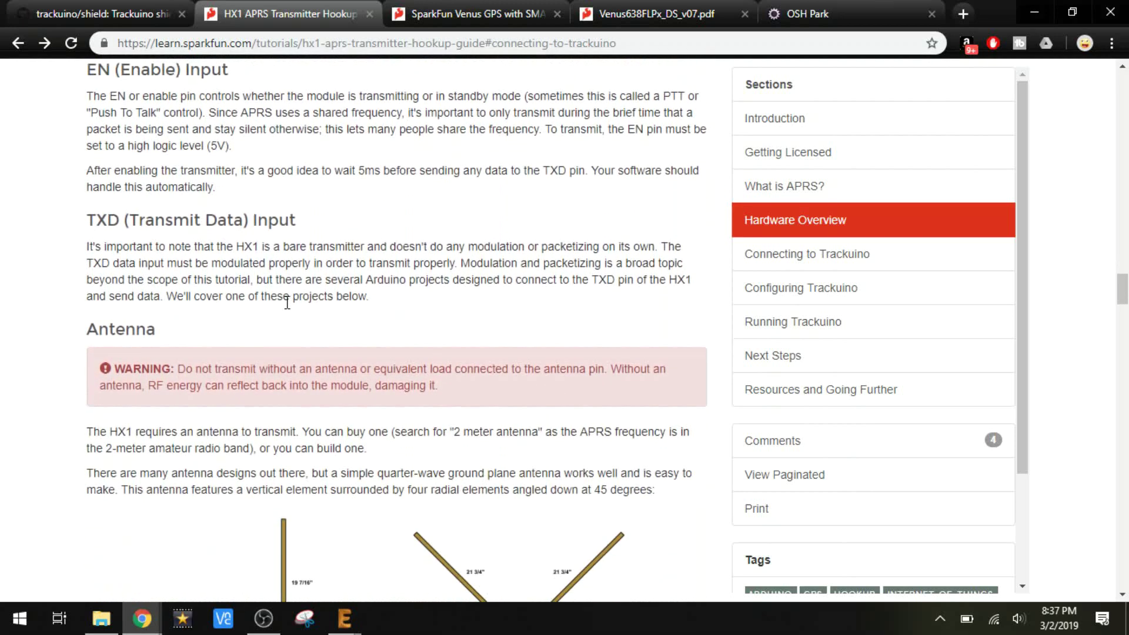
pyautogui.scroll(-4, 287, 303)
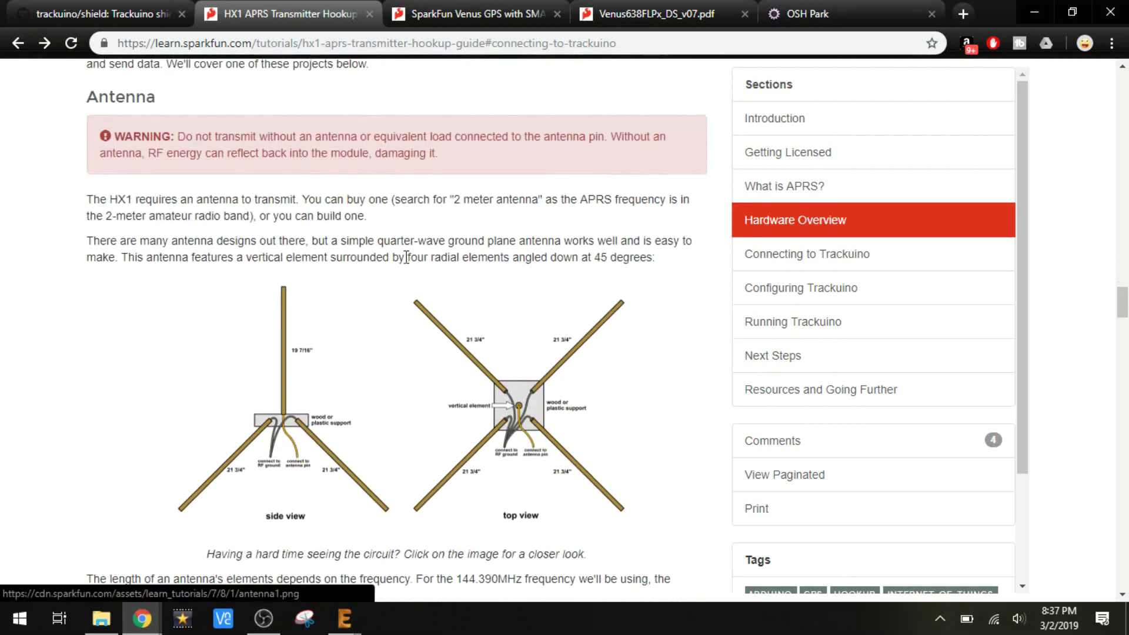
pyautogui.scroll(-2, 392, 398)
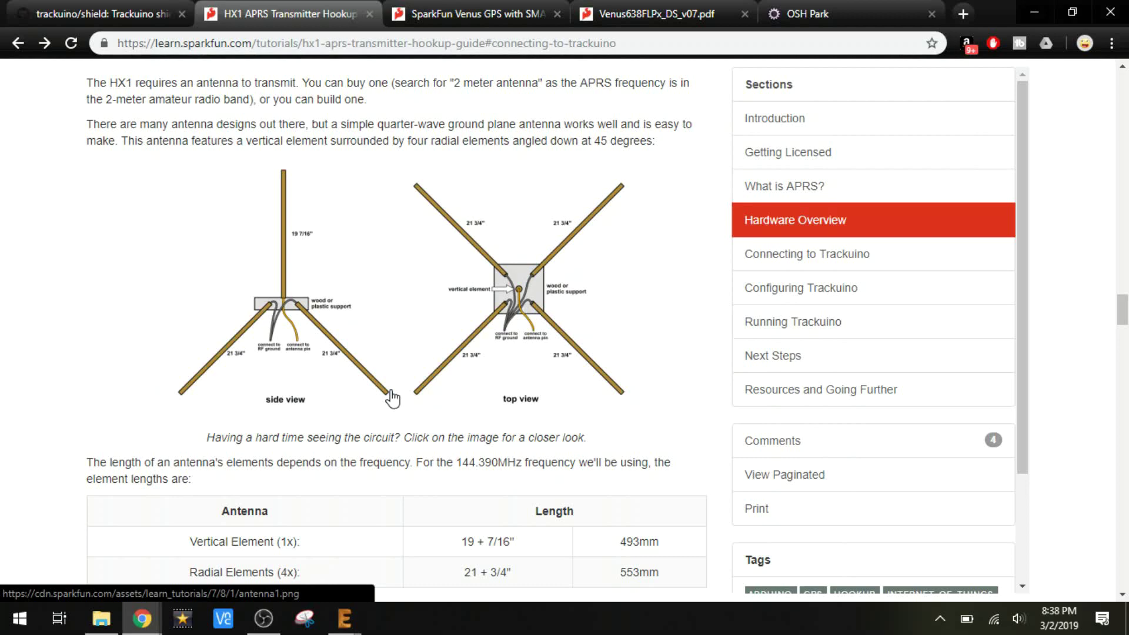
# Reach Hardware Assembly and open the full-size trackuino_fritzing1.png wiring diagram
pyautogui.scroll(-2, 392, 399)
pyautogui.scroll(-6, 394, 396)
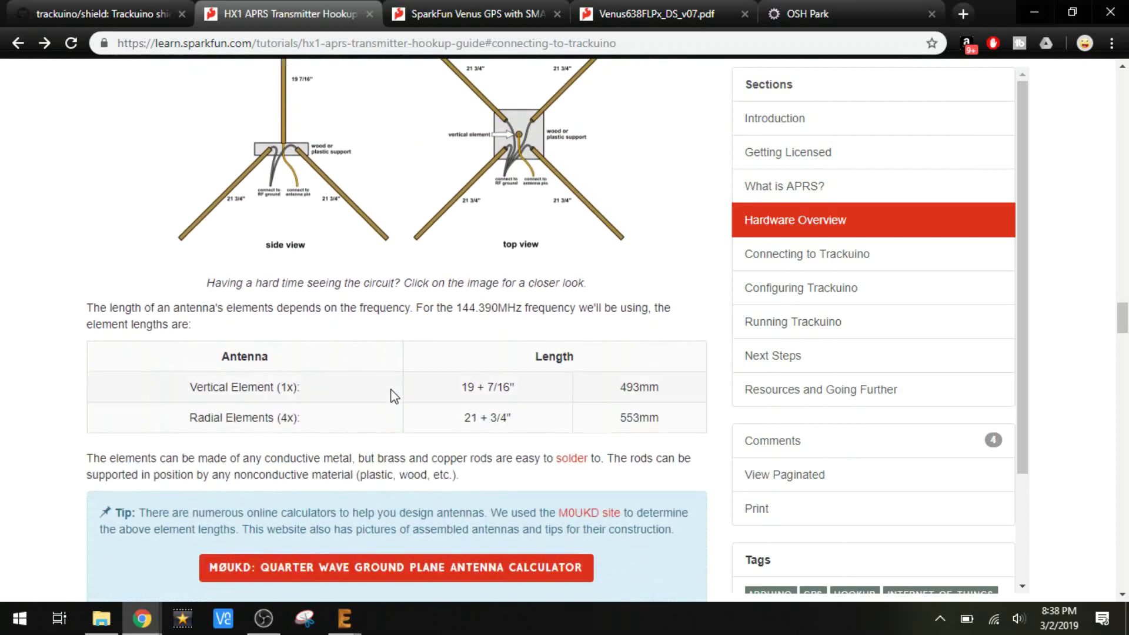
pyautogui.scroll(-3, 393, 392)
pyautogui.scroll(-8, 392, 389)
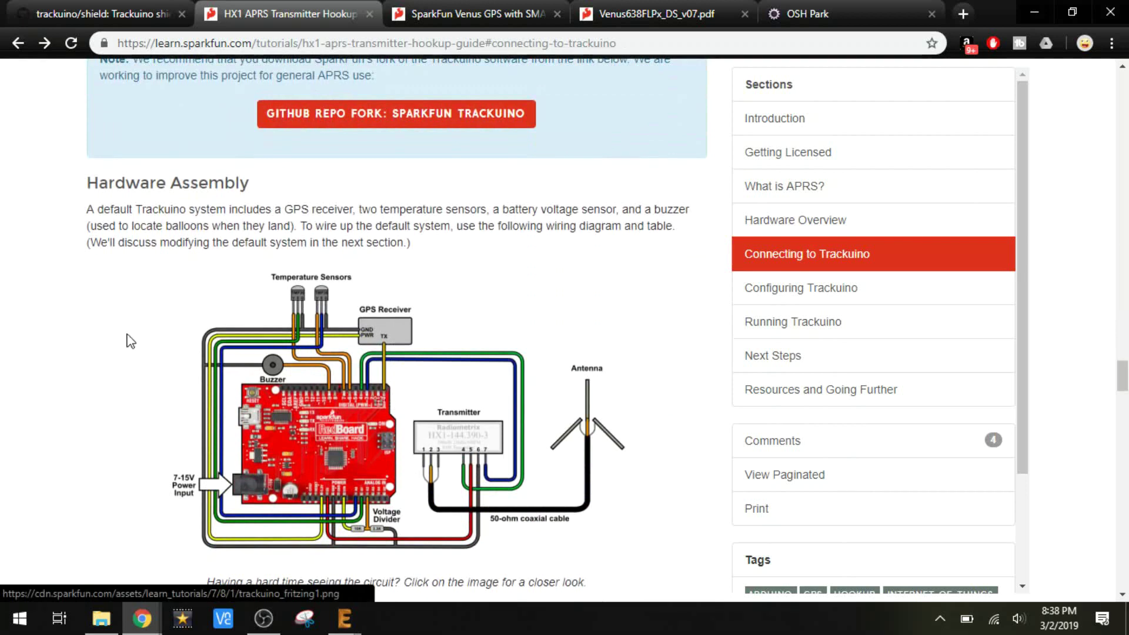
pyautogui.scroll(-2, 75, 317)
pyautogui.click(325, 348)
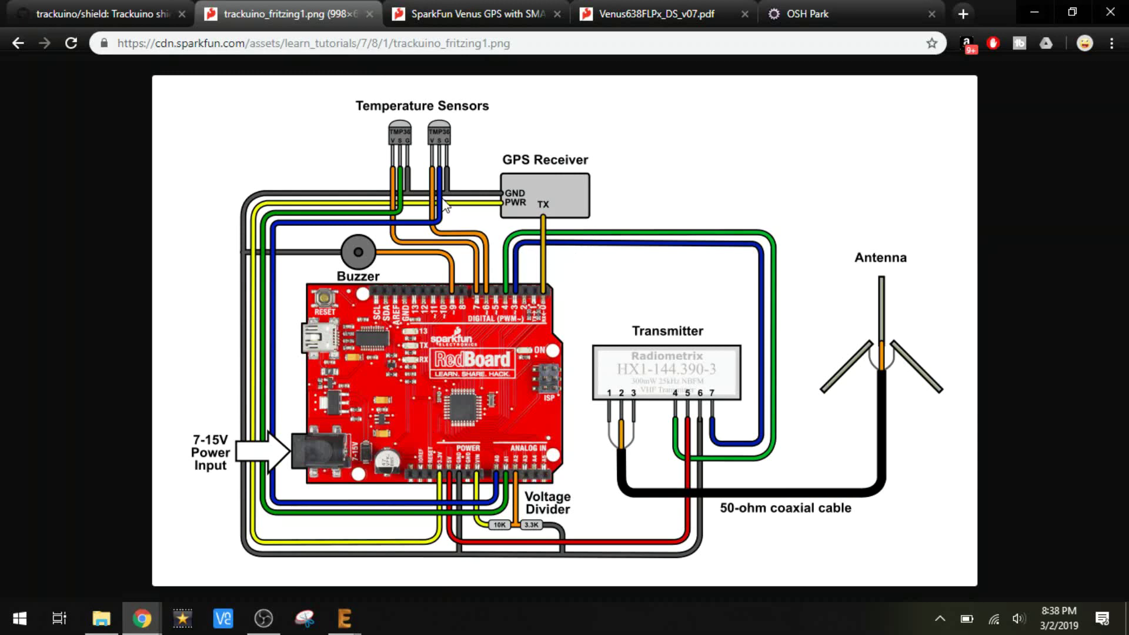
# Switch to the SparkFun Venus GPS with SMA Connector product page
pyautogui.click(478, 13)
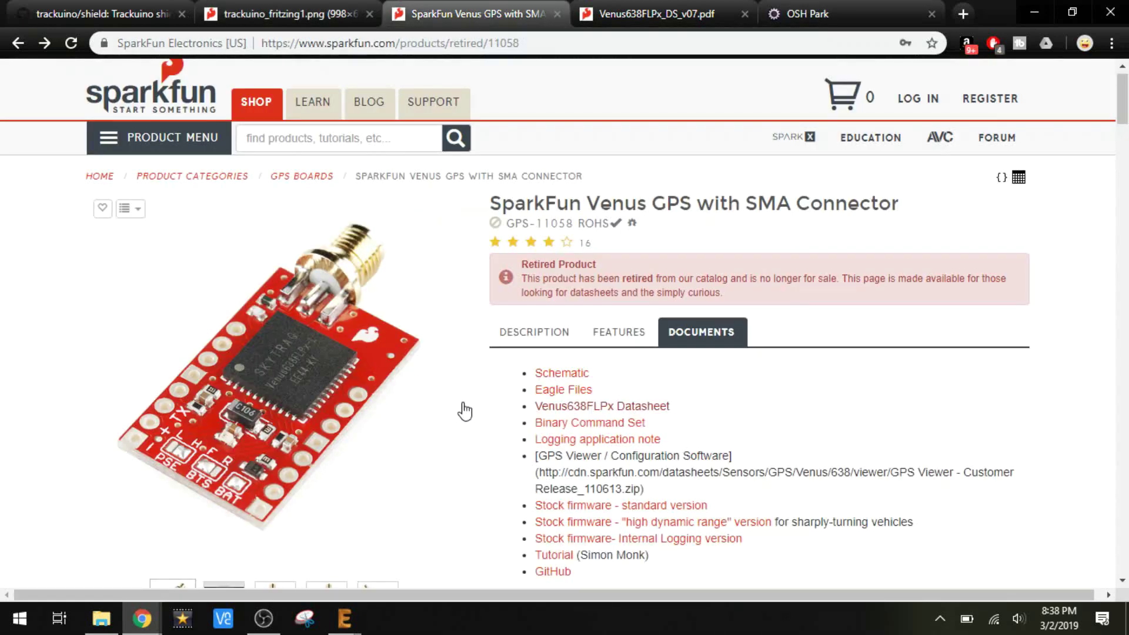
# Check the Venus GPS Documents list and bring up the Venus638FLPx_DS_v07.pdf datasheet
pyautogui.scroll(-2, 472, 398)
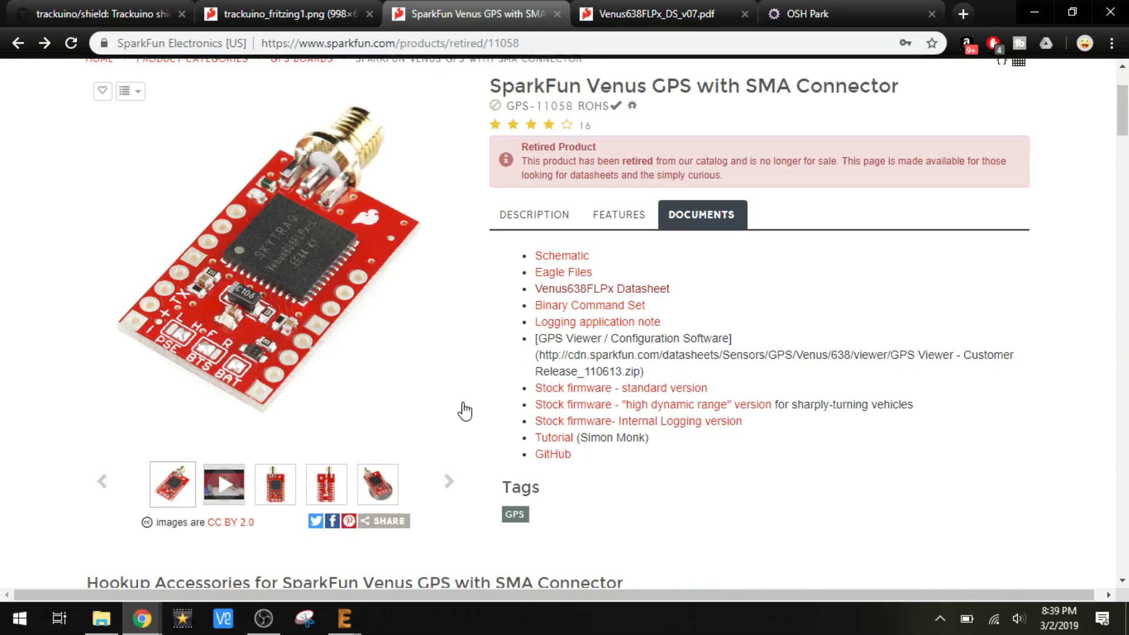
pyautogui.click(662, 24)
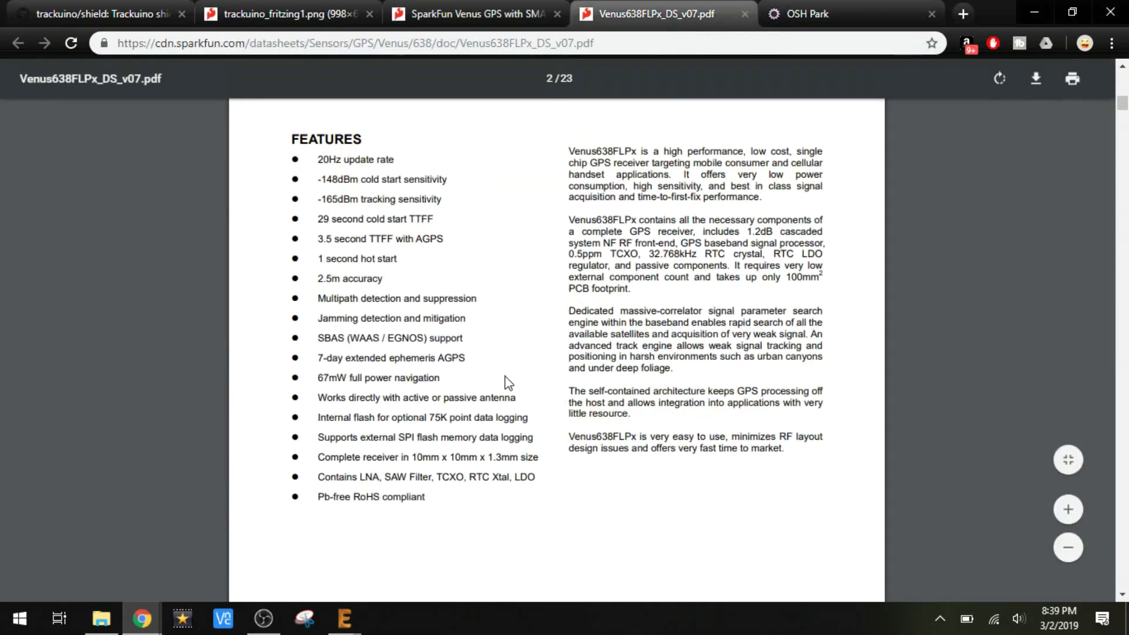
# Read through the Venus638FLPx technical specifications, then bring the EAGLE 9.3.0 Control Panel forward
pyautogui.scroll(-10, 508, 383)
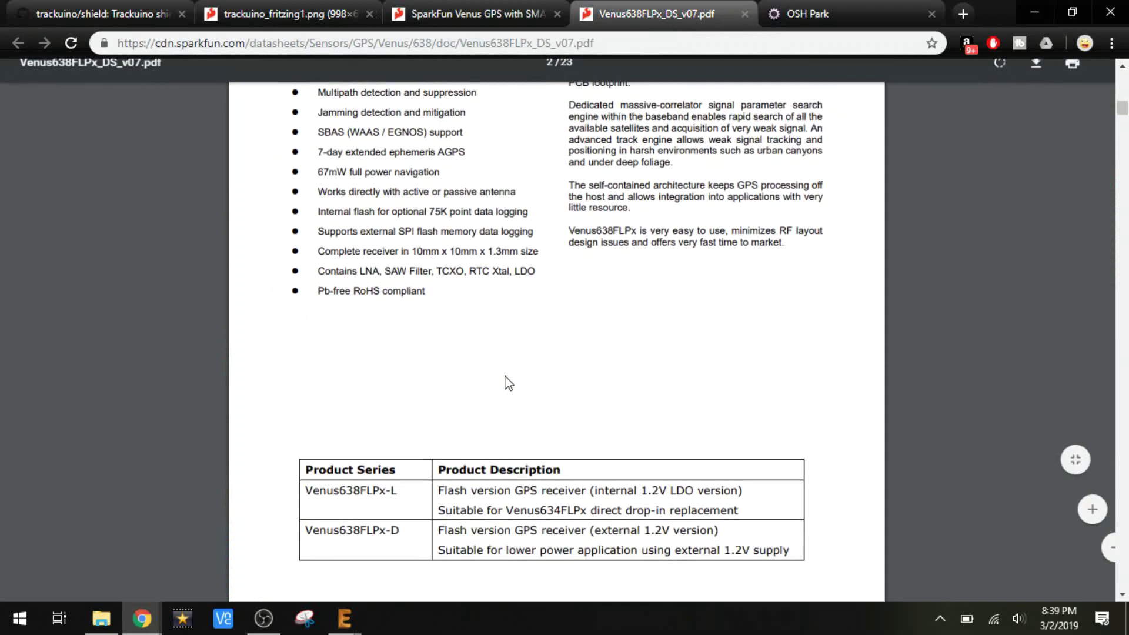
pyautogui.scroll(-3, 509, 383)
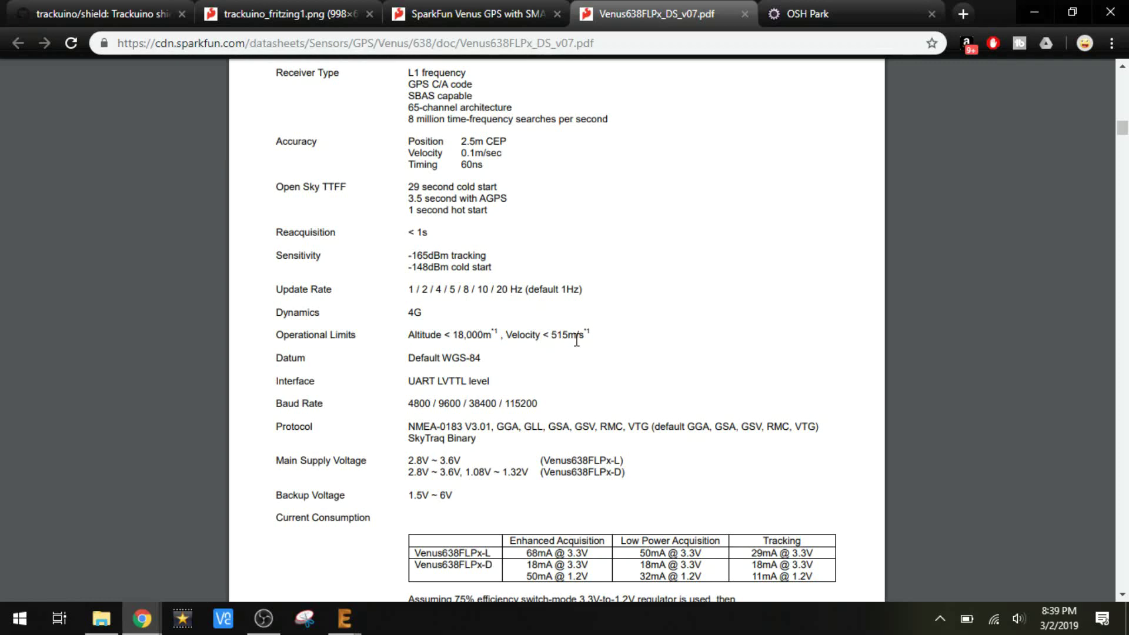
pyautogui.scroll(-1, 576, 340)
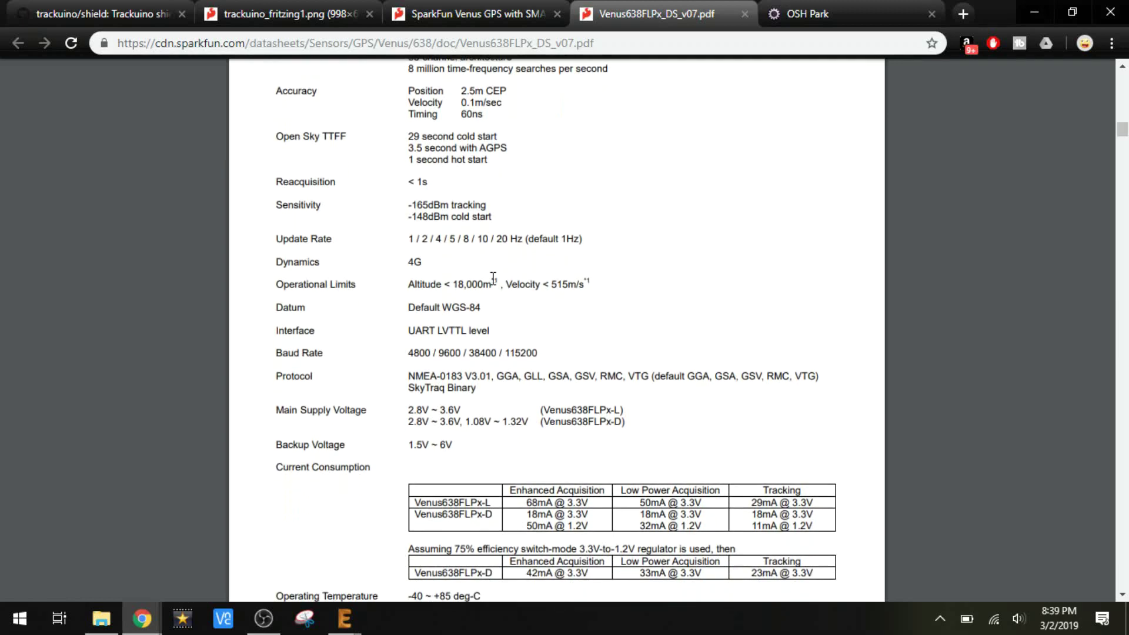
pyautogui.scroll(-4, 503, 288)
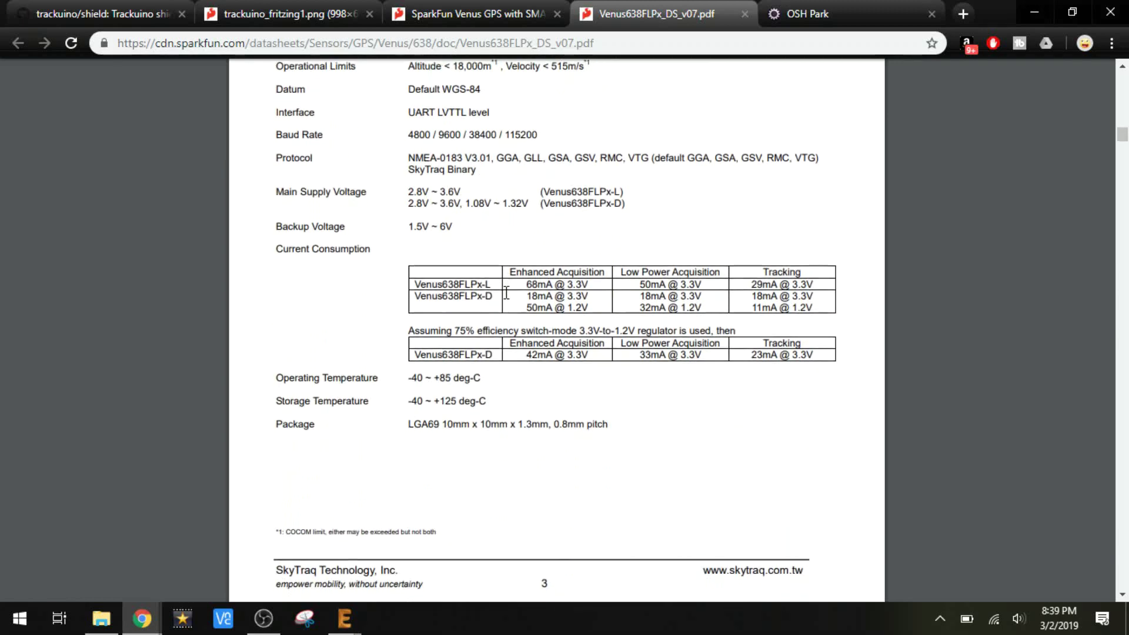
pyautogui.scroll(-2, 506, 292)
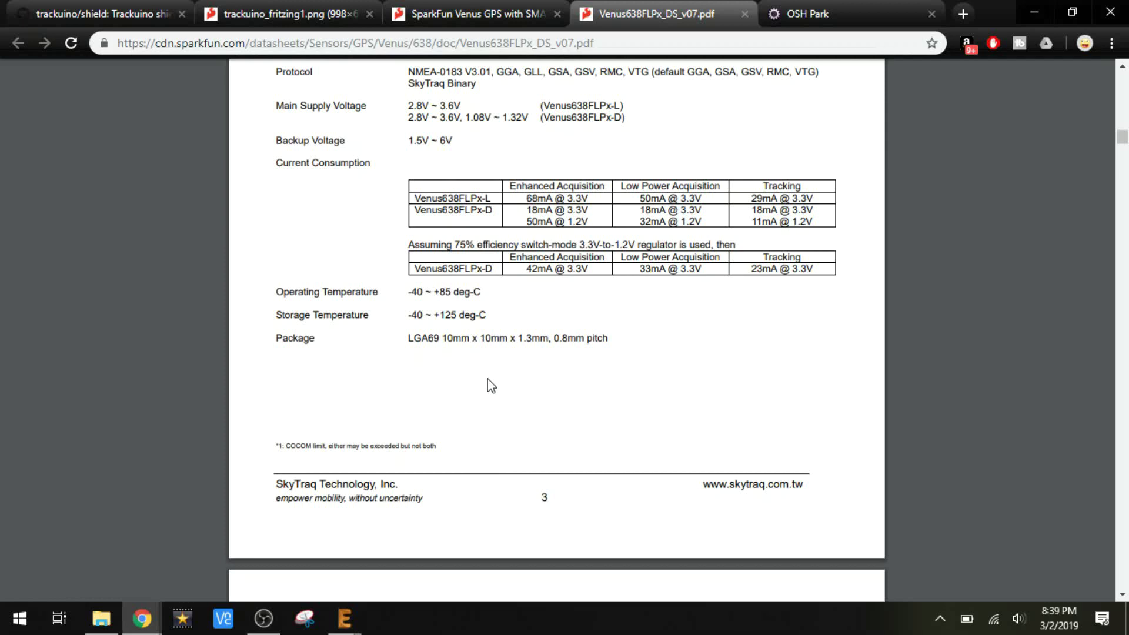
pyautogui.scroll(1, 491, 385)
pyautogui.scroll(1, 491, 385)
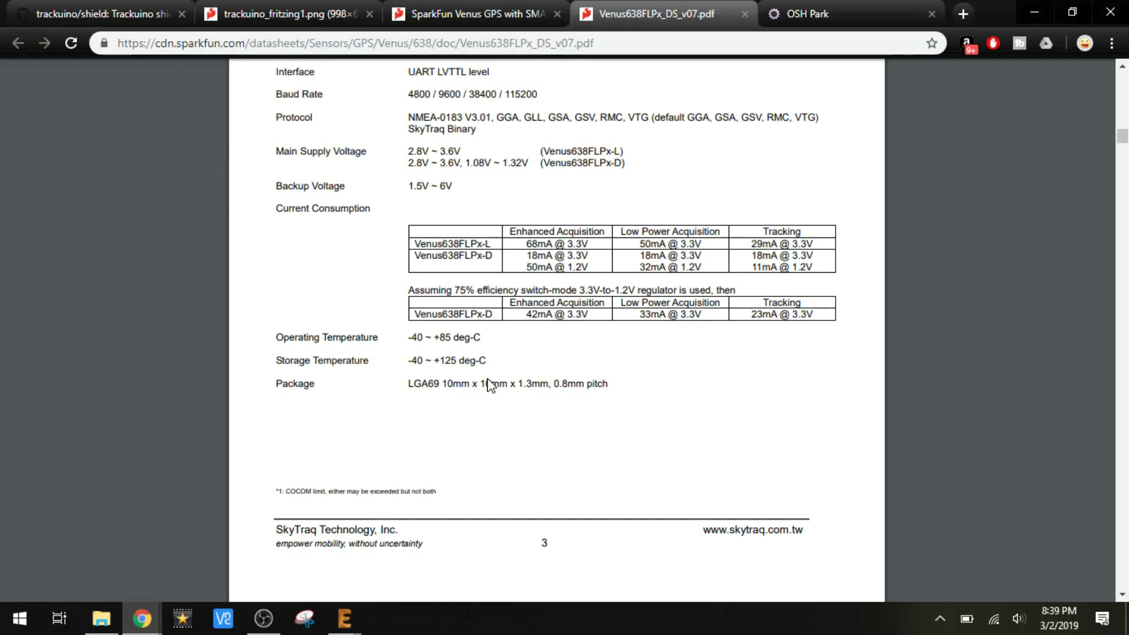
pyautogui.scroll(3, 491, 385)
pyautogui.scroll(3, 489, 385)
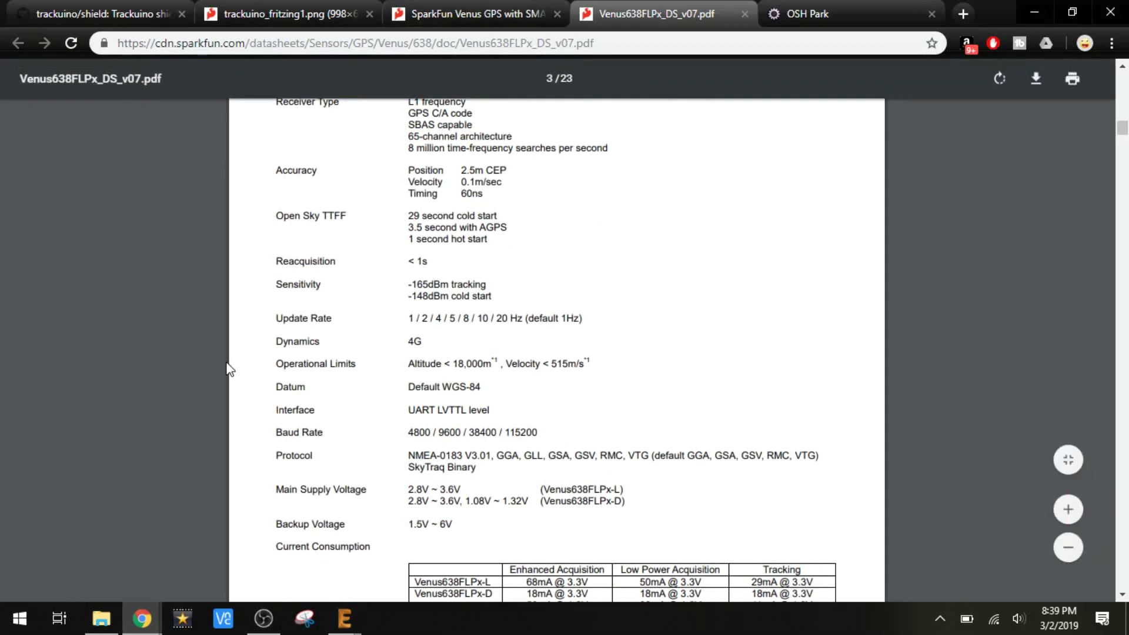
pyautogui.moveTo(346, 618)
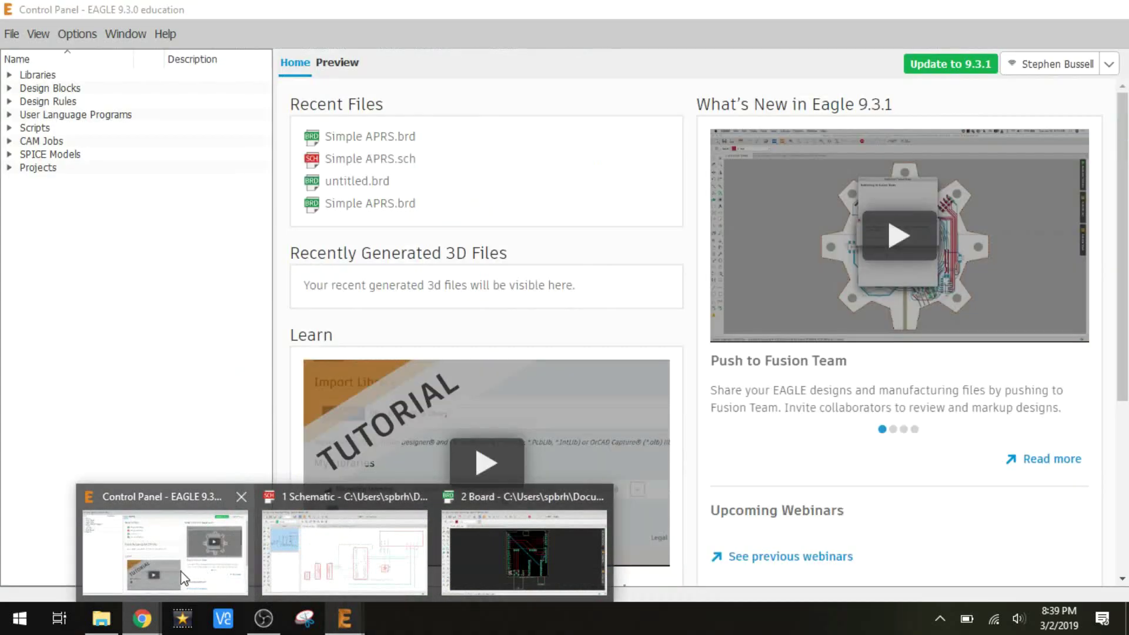
pyautogui.click(181, 571)
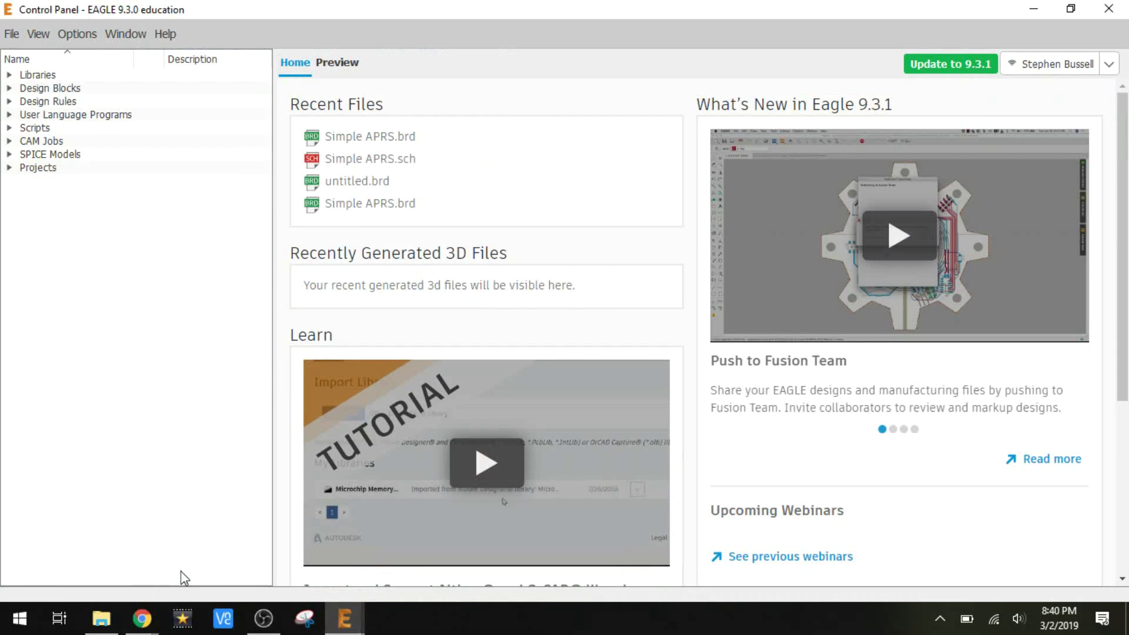
# Bring the Simple APRS.sch schematic window to the front in EAGLE
pyautogui.moveTo(344, 622)
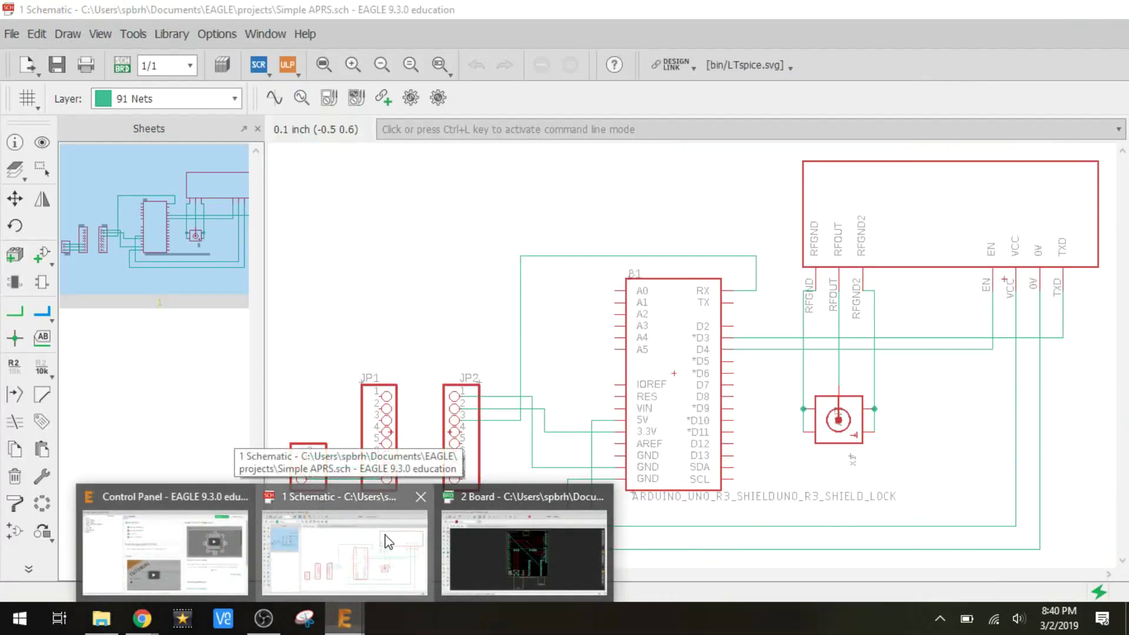
pyautogui.click(388, 541)
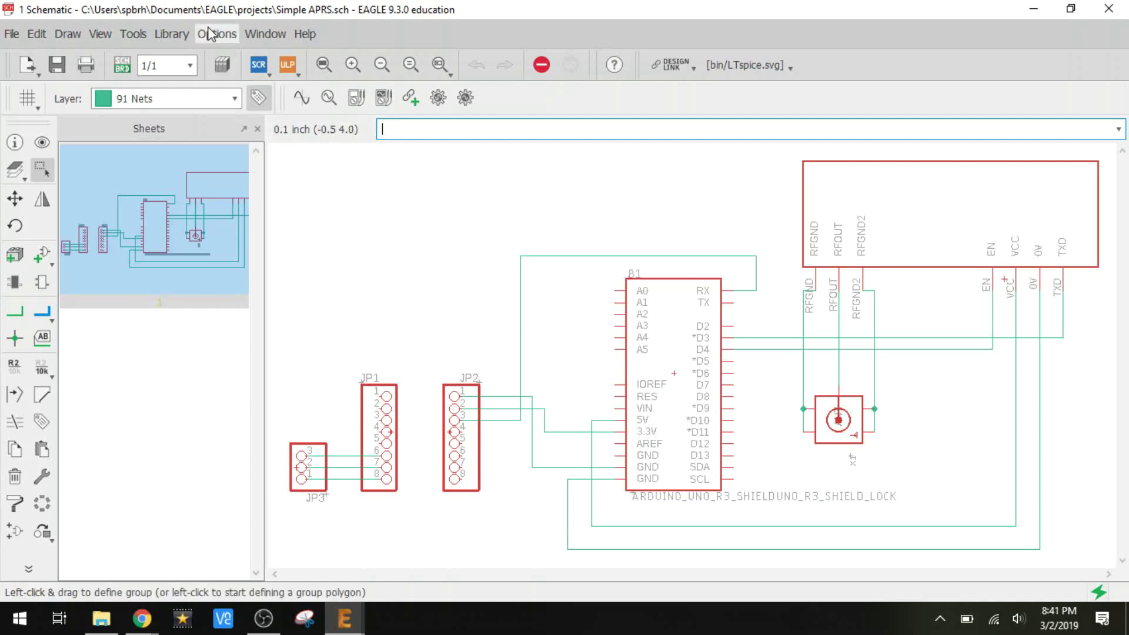
pyautogui.click(218, 59)
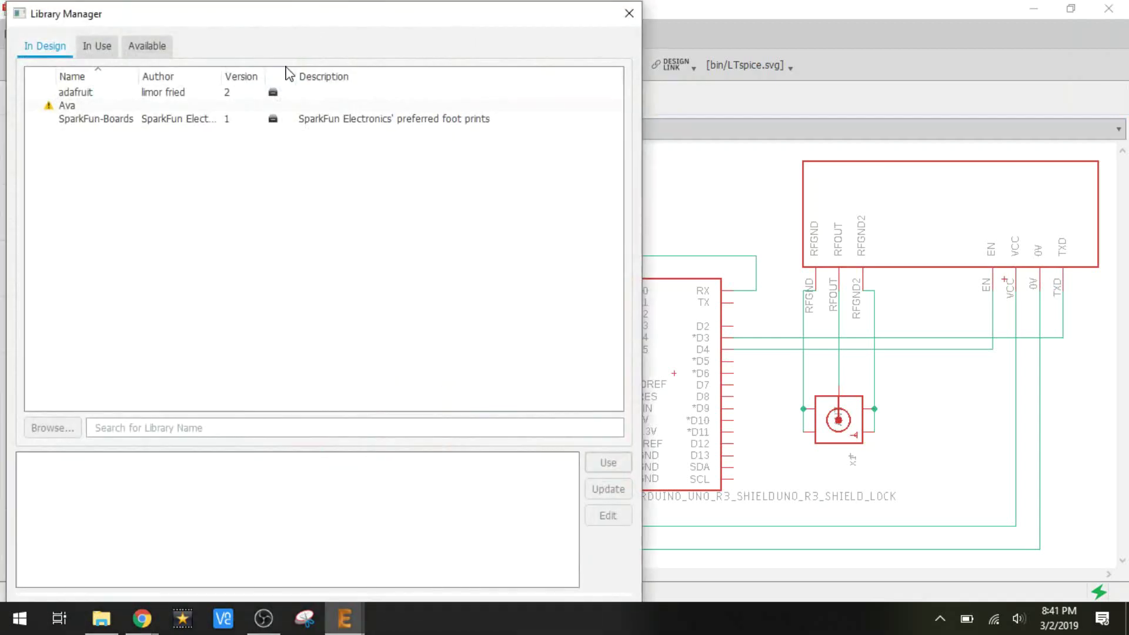
pyautogui.click(104, 53)
pyautogui.scroll(-12, 179, 312)
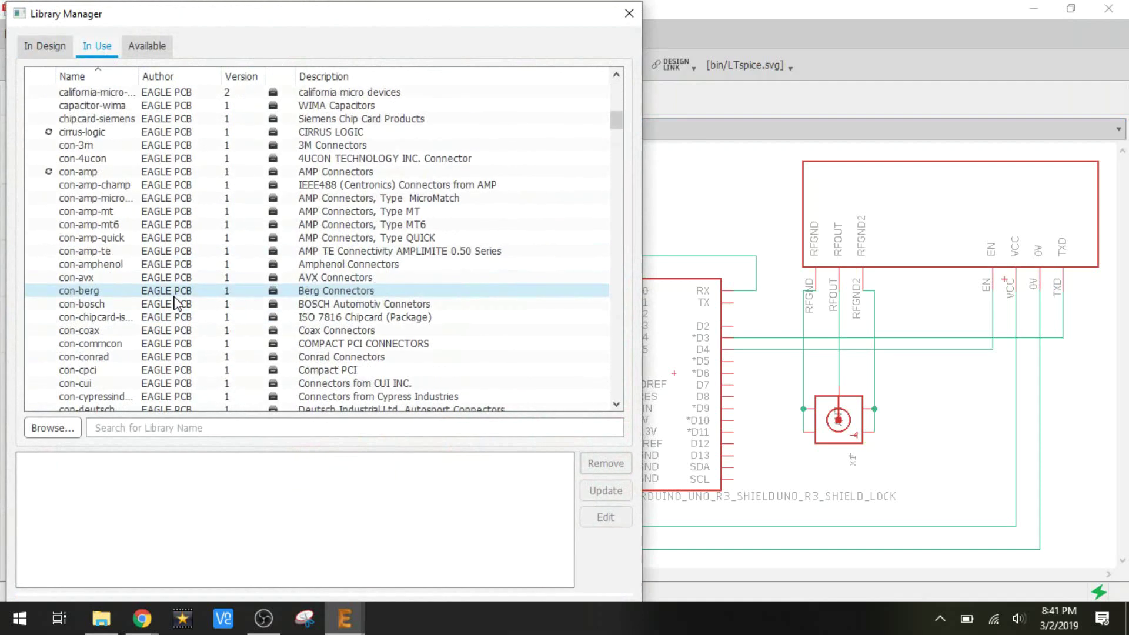
pyautogui.scroll(15, 176, 302)
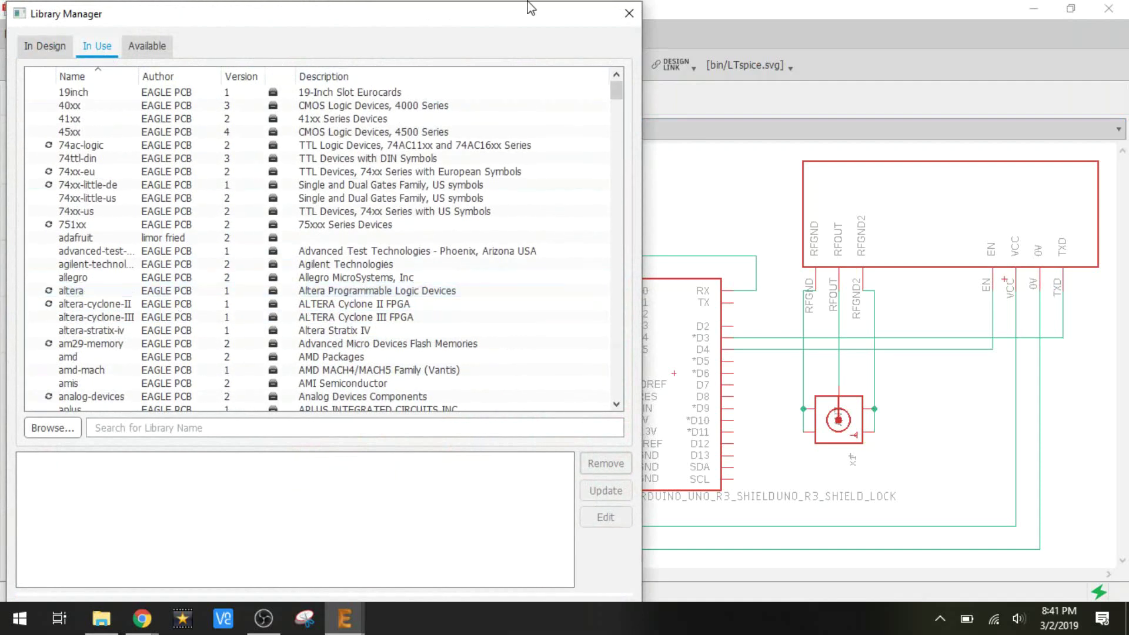
pyautogui.click(629, 14)
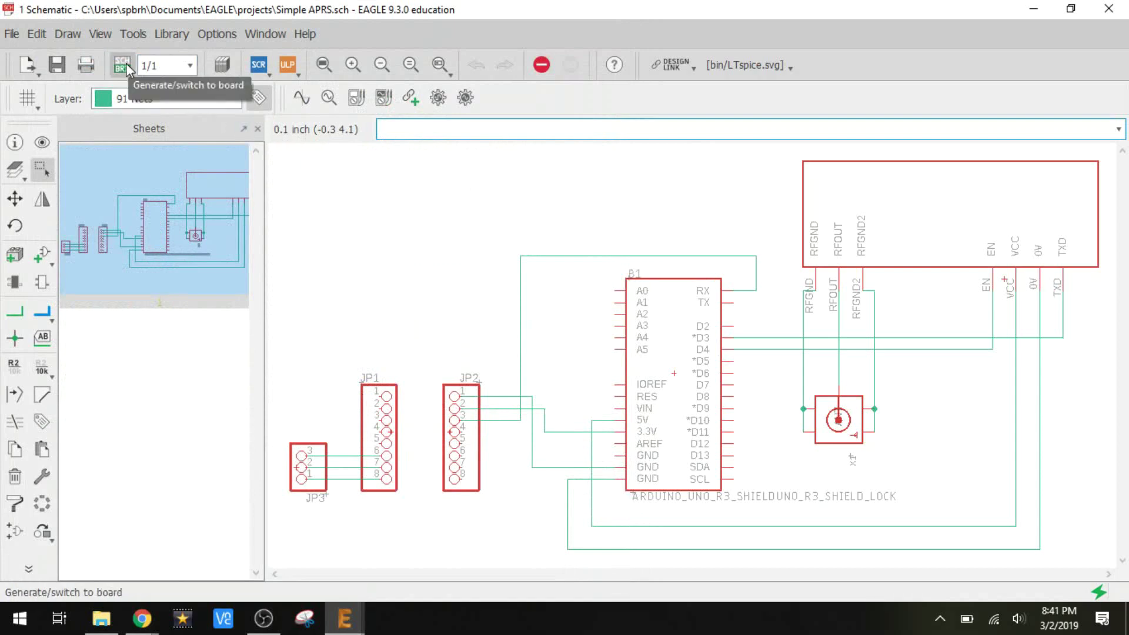
pyautogui.moveTo(357, 632)
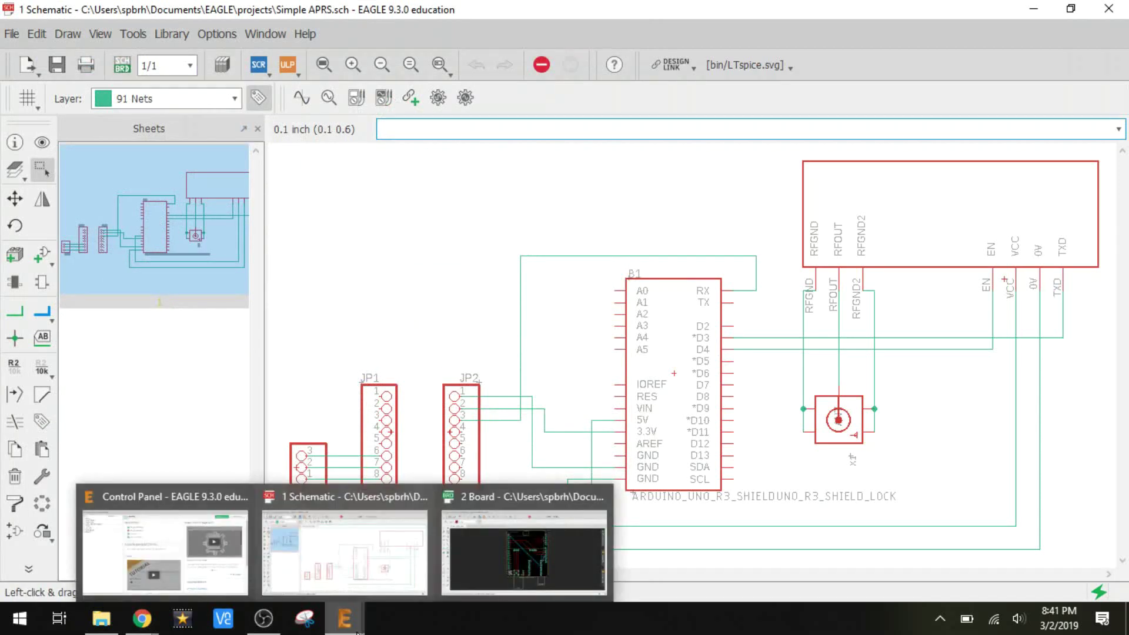
# Compare the Simple APRS schematic and board, pick the Route tool, then bring Chrome forward
pyautogui.click(535, 562)
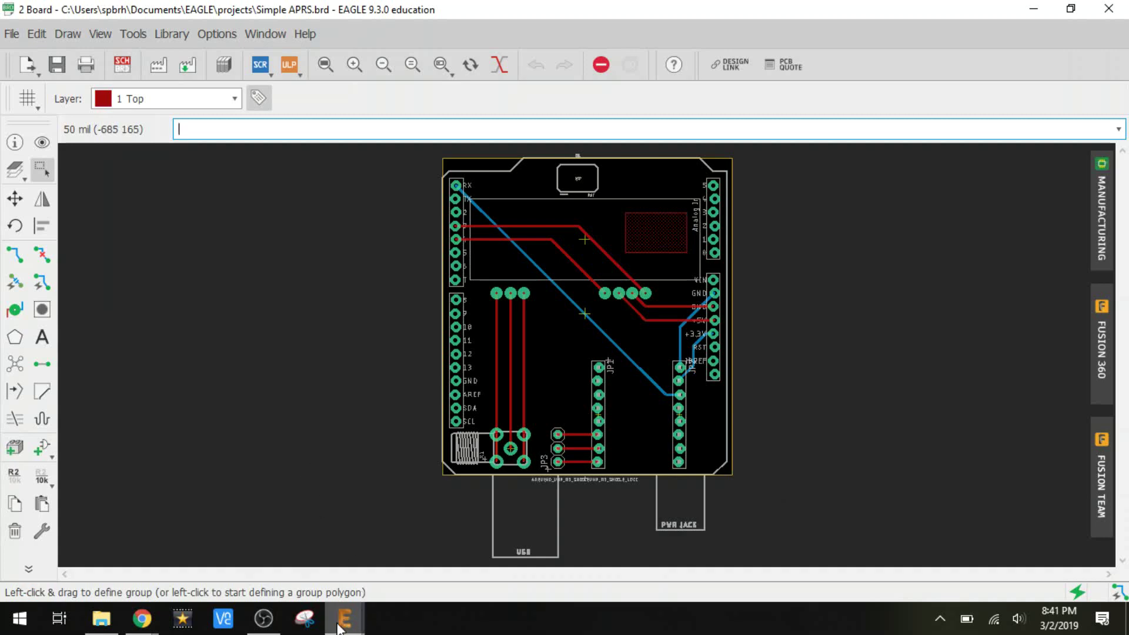
pyautogui.moveTo(340, 628)
pyautogui.click(360, 555)
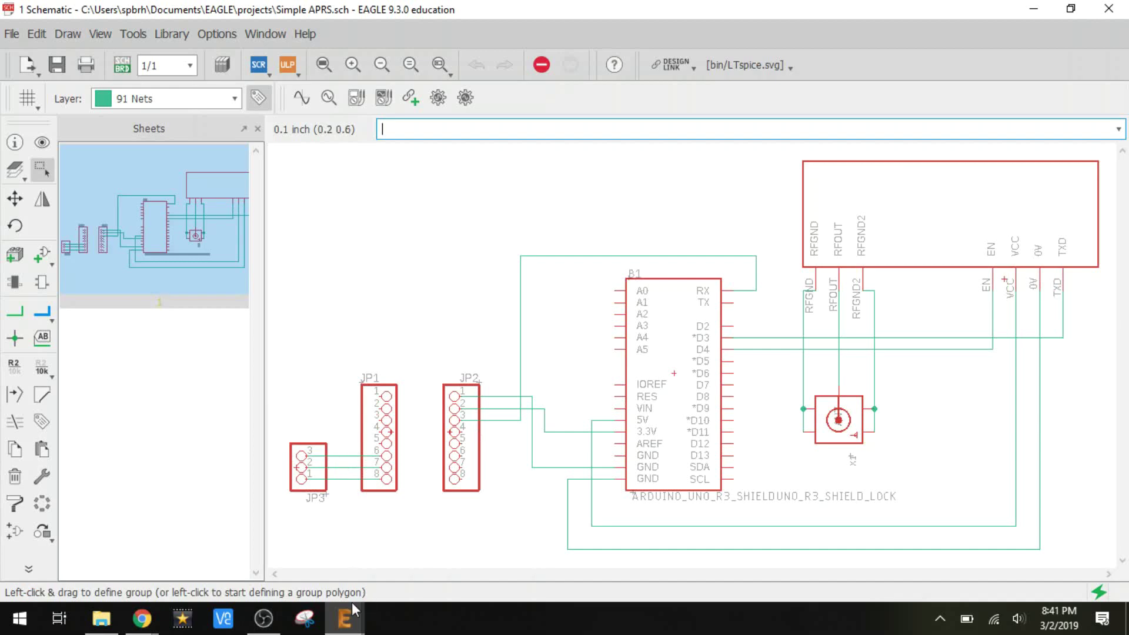
pyautogui.moveTo(349, 608)
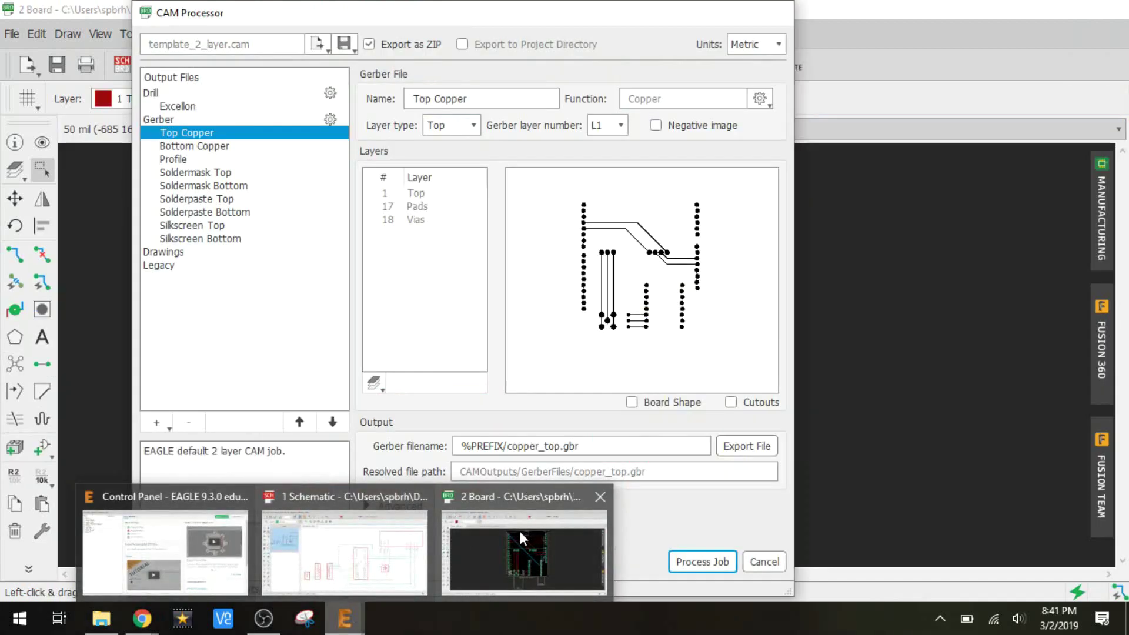
pyautogui.click(518, 528)
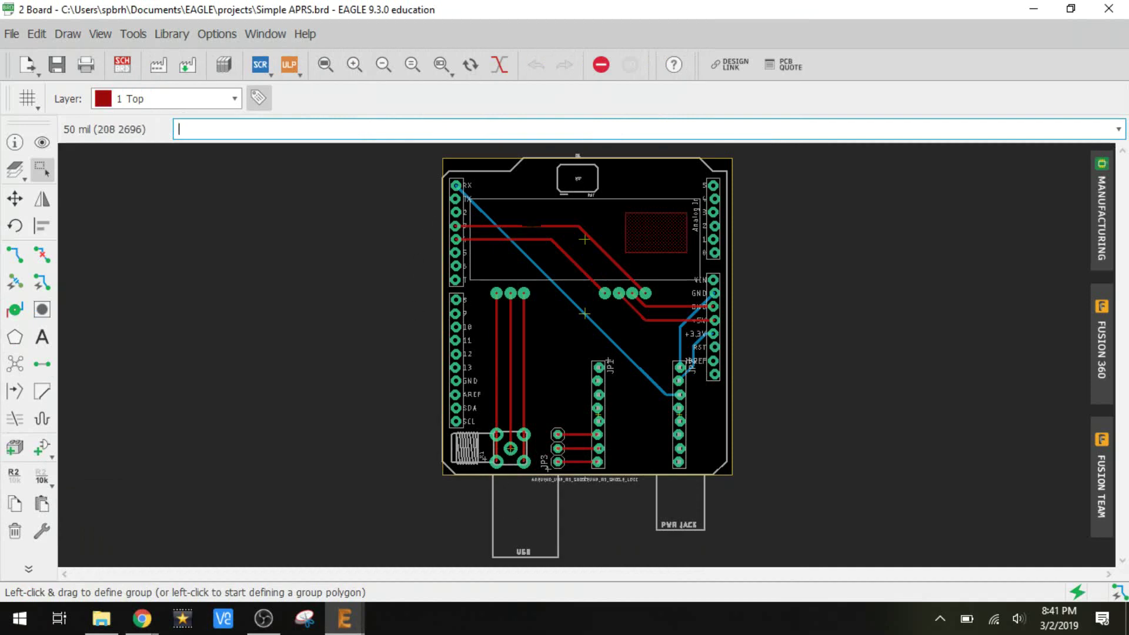
pyautogui.click(15, 256)
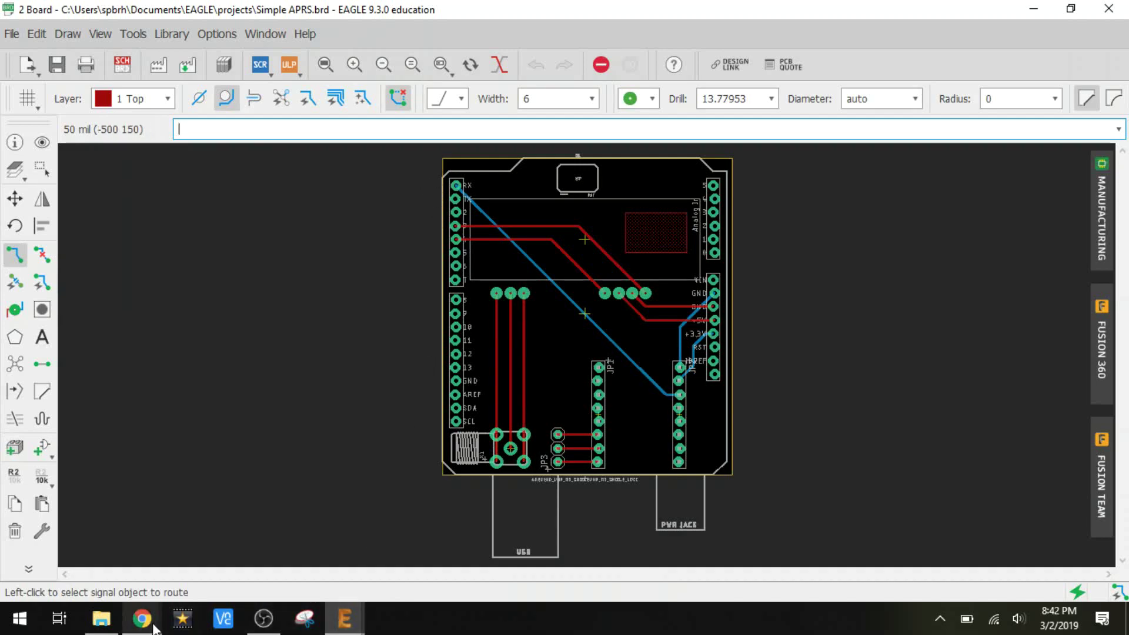
pyautogui.moveTo(142, 618)
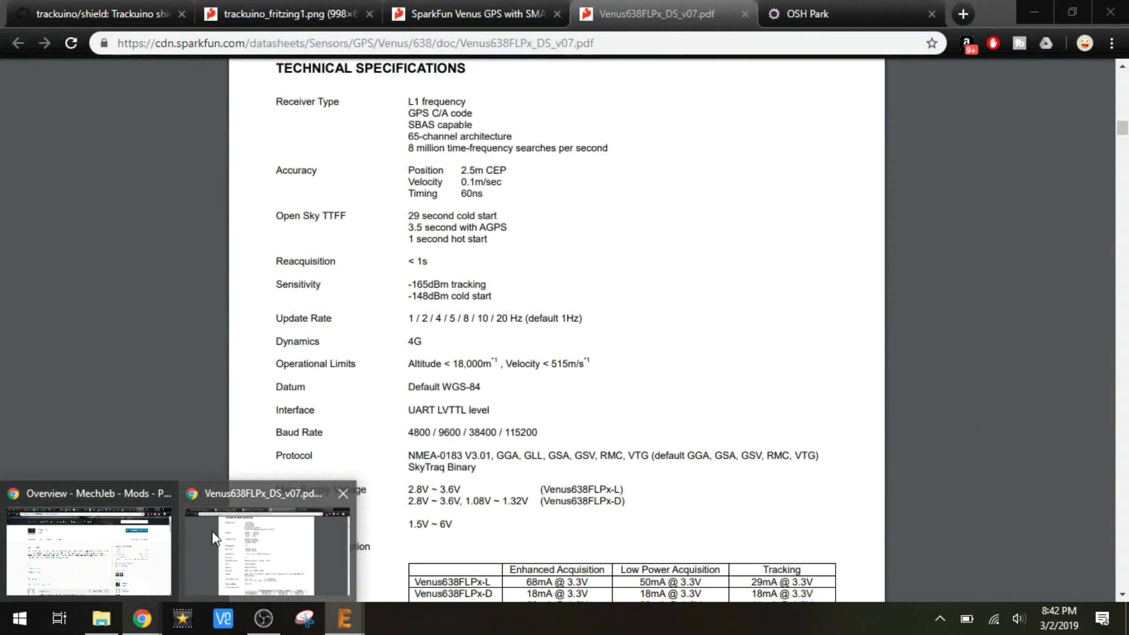
pyautogui.click(212, 531)
# View the Trackuino wiring diagram in the trackuino_fritzing1.png tab
pyautogui.click(278, 8)
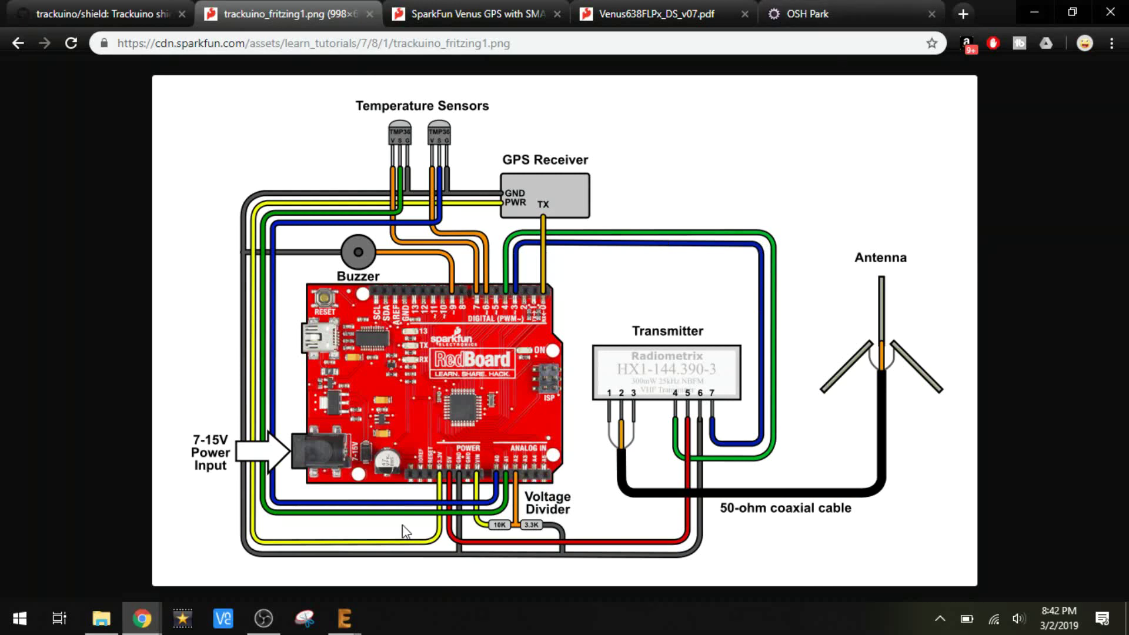
pyautogui.moveTo(344, 617)
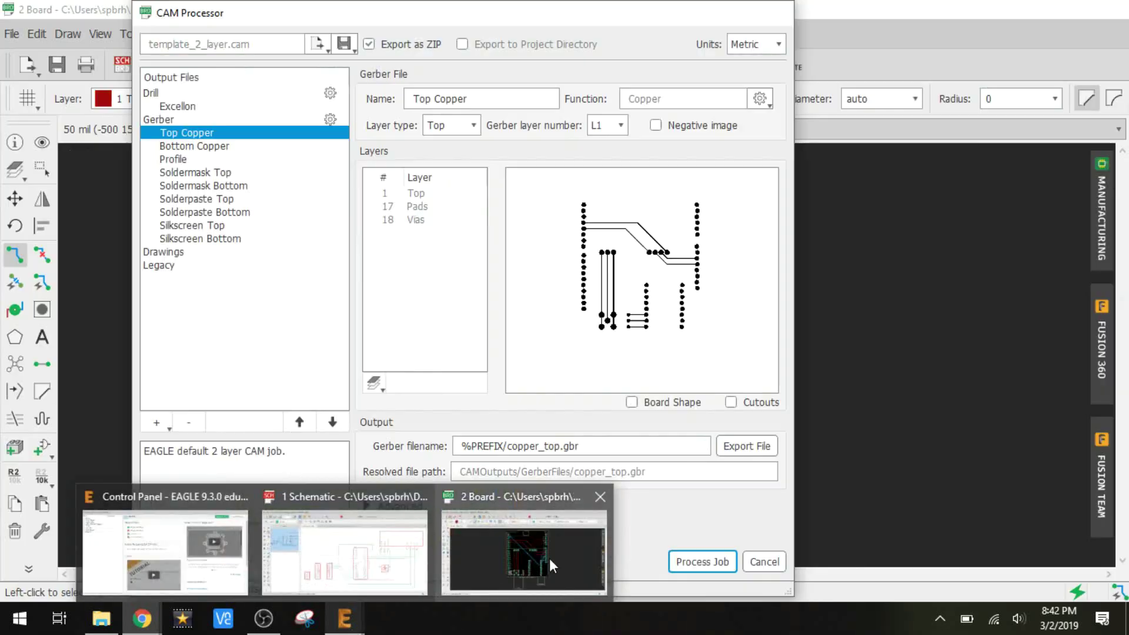
# Back on the Simple APRS board, preview the manufacturing export Gerber and drill file list, then close it
pyautogui.click(550, 558)
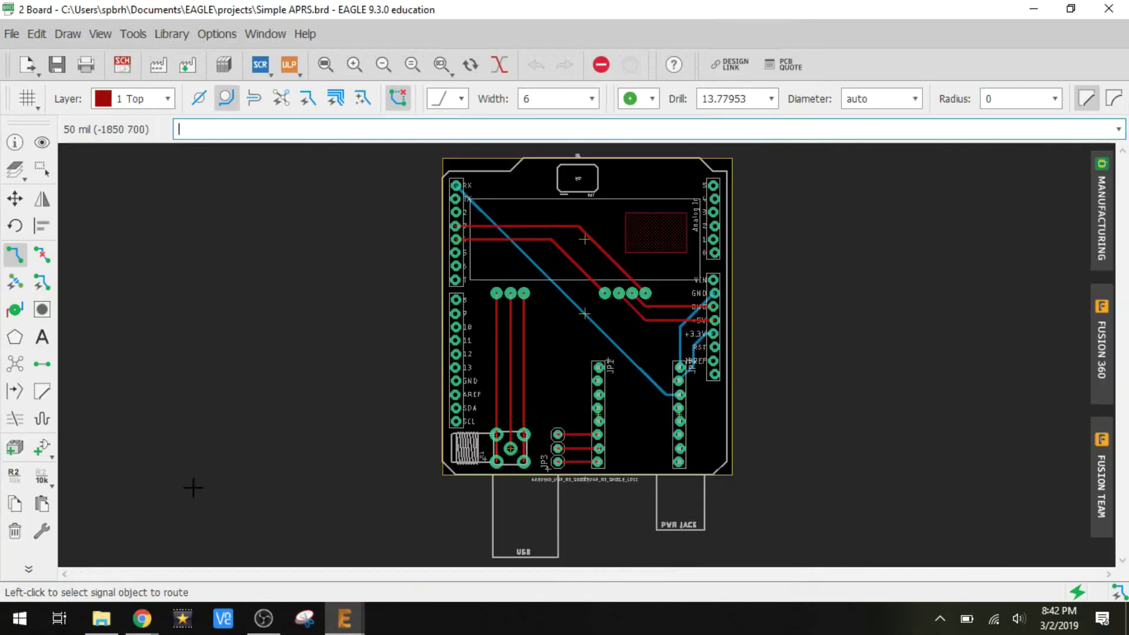
pyautogui.click(187, 65)
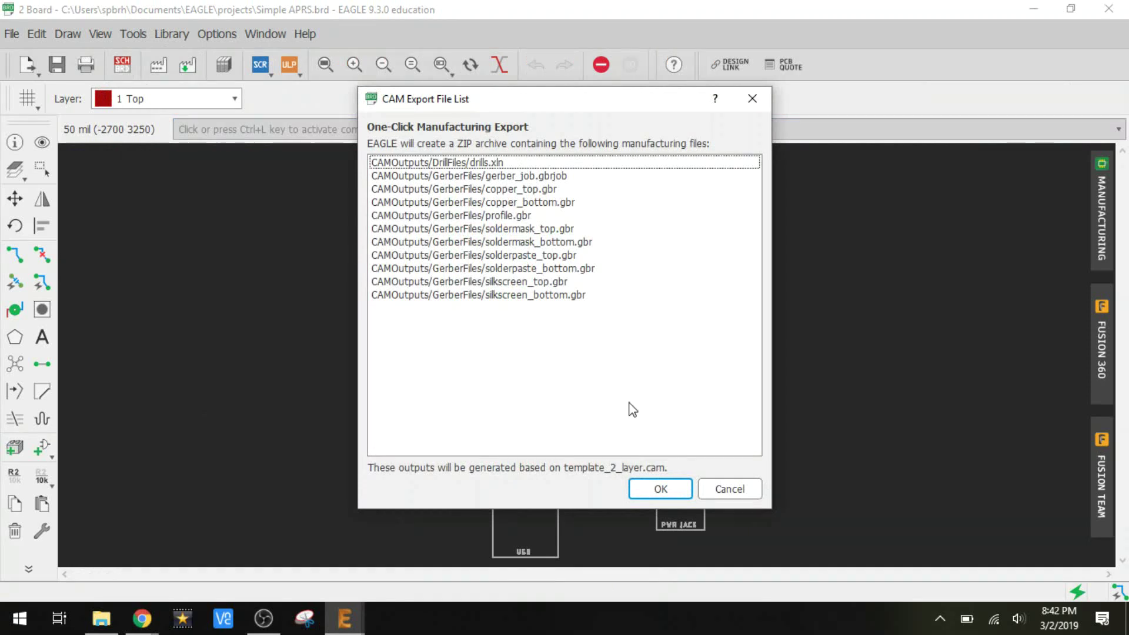
pyautogui.click(730, 490)
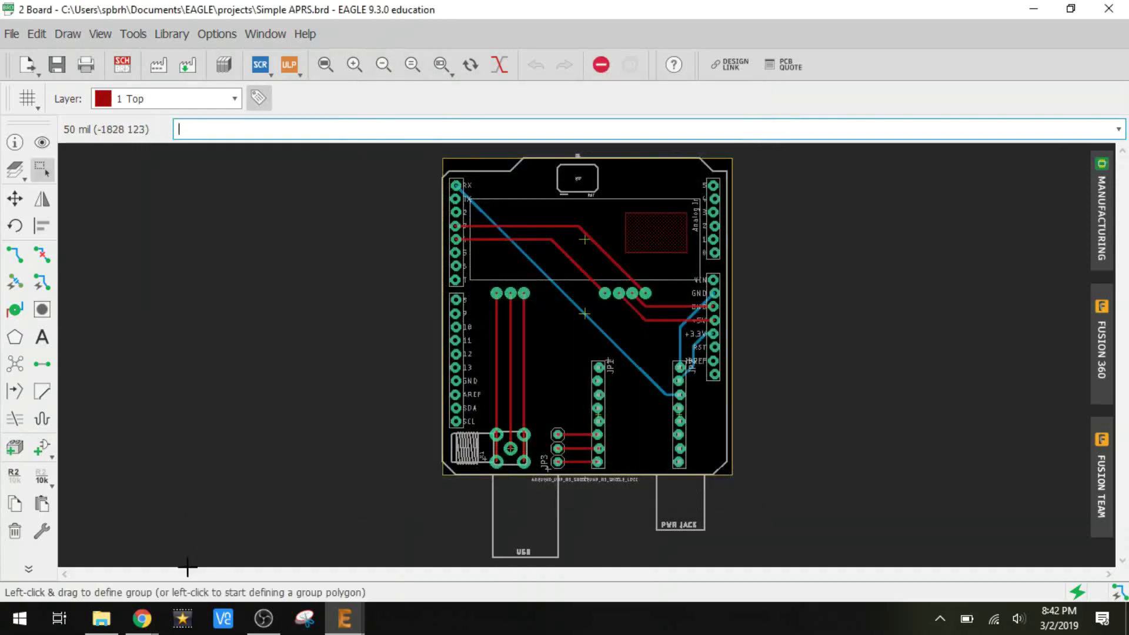
# Check the ten Gerber files in CAMOutputs\GerberFiles, then return to Chrome's wiring diagram
pyautogui.moveTo(102, 617)
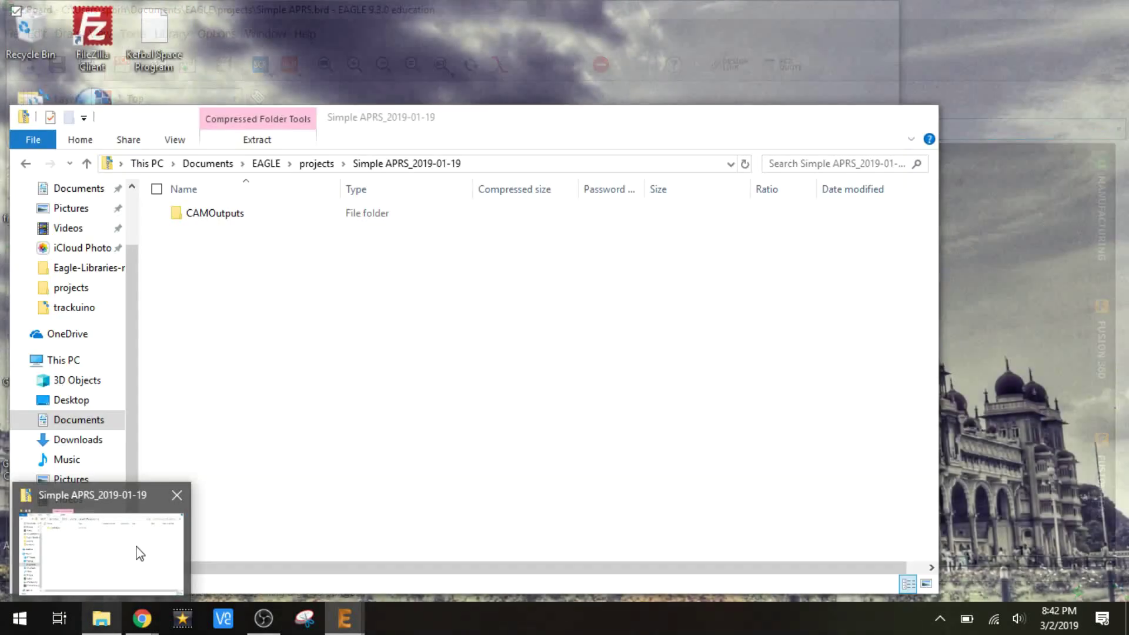
pyautogui.click(138, 554)
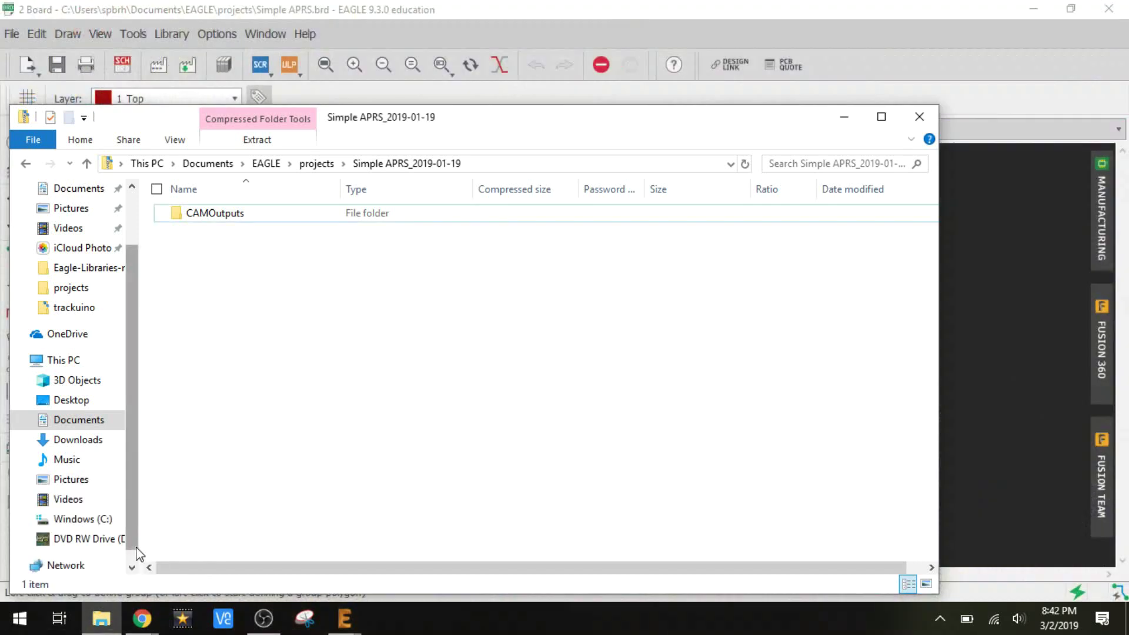
pyautogui.doubleClick(203, 216)
pyautogui.doubleClick(208, 231)
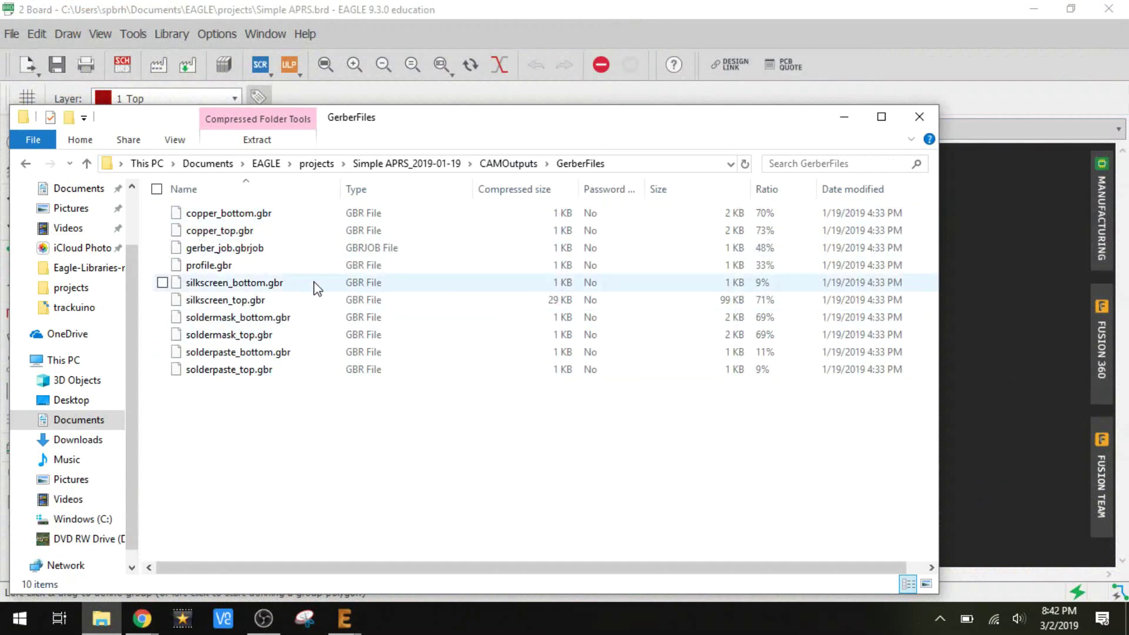
pyautogui.click(919, 117)
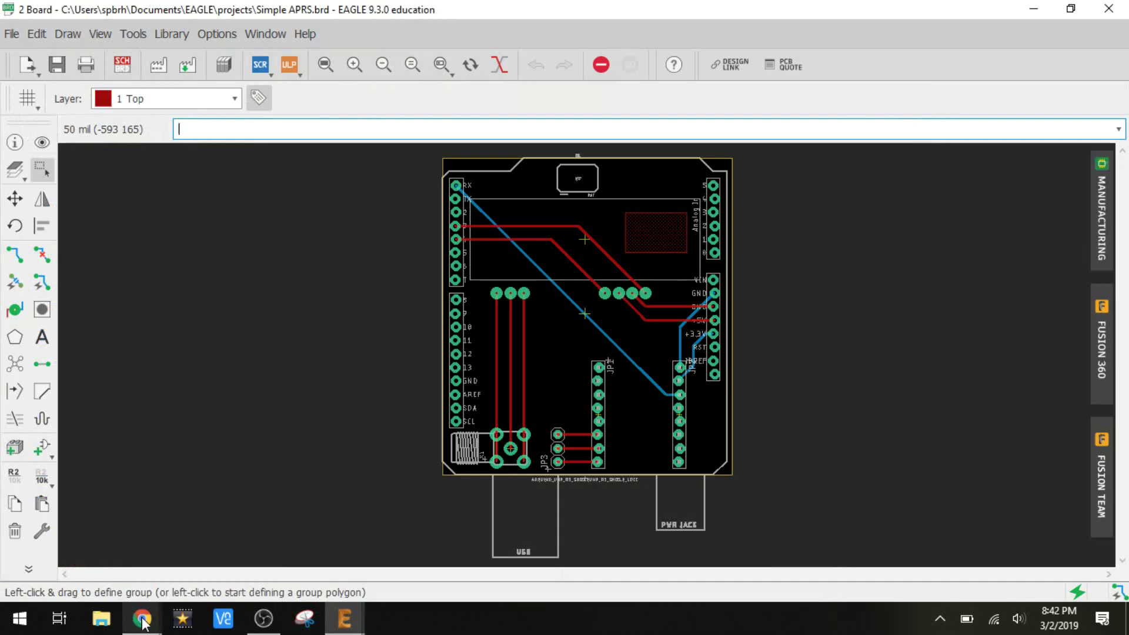
pyautogui.moveTo(143, 622)
pyautogui.click(306, 565)
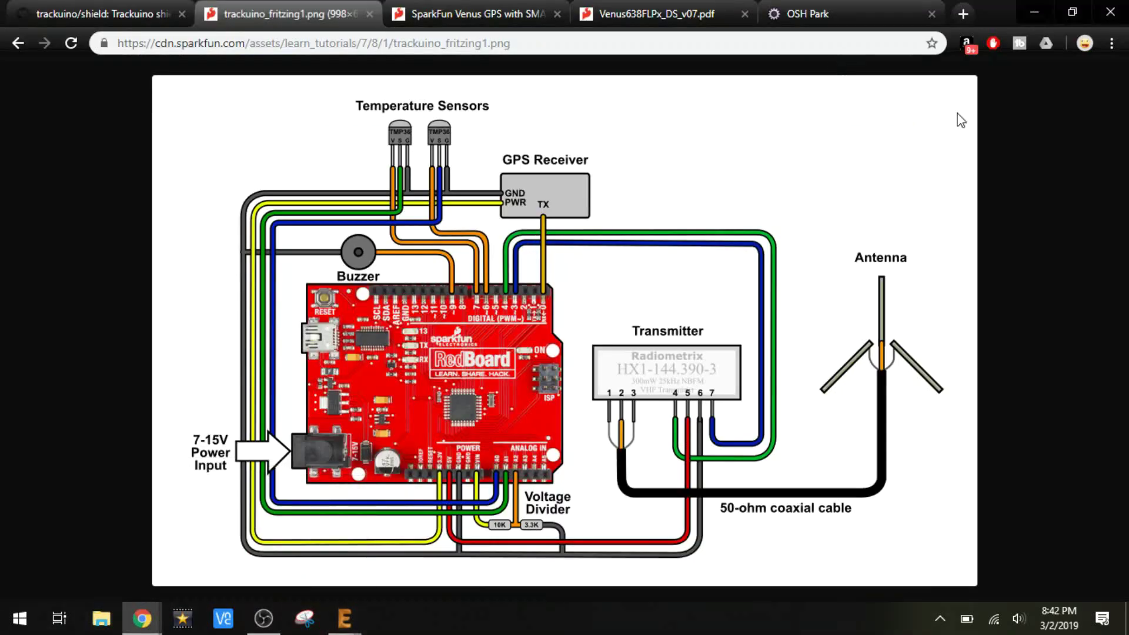
# On OSH Park's current projects, view the Trackuino 2.2 copy board's top image full size
pyautogui.click(834, 10)
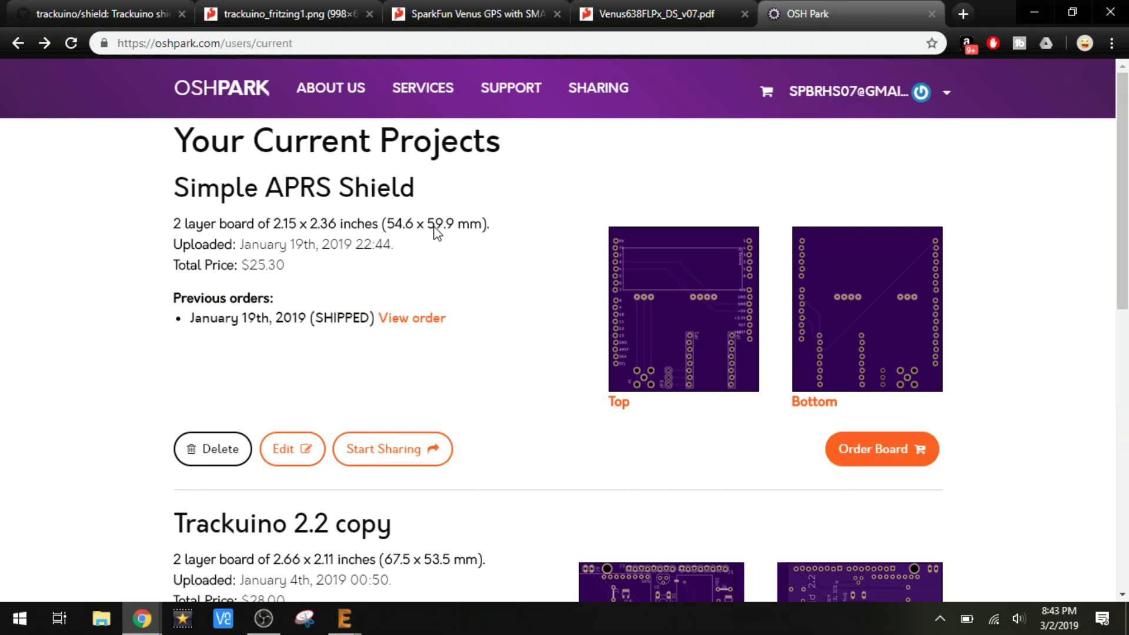
pyautogui.scroll(-5, 436, 421)
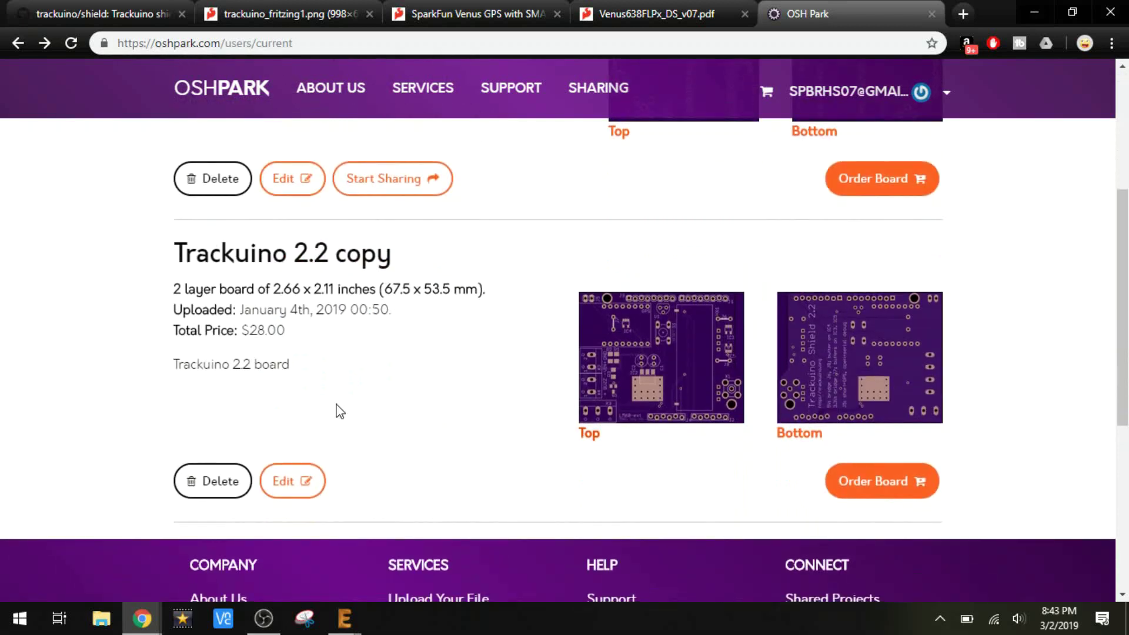
pyautogui.click(649, 390)
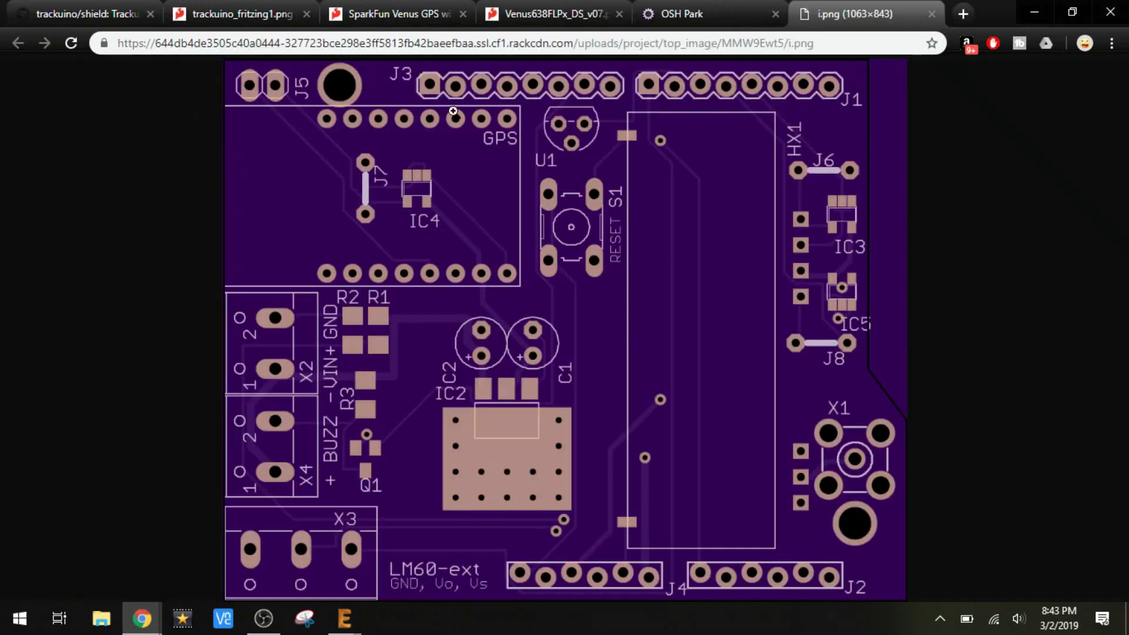
pyautogui.click(933, 16)
# View the Simple APRS Shield's top board image full size, then return to the project list
pyautogui.scroll(3, 845, 299)
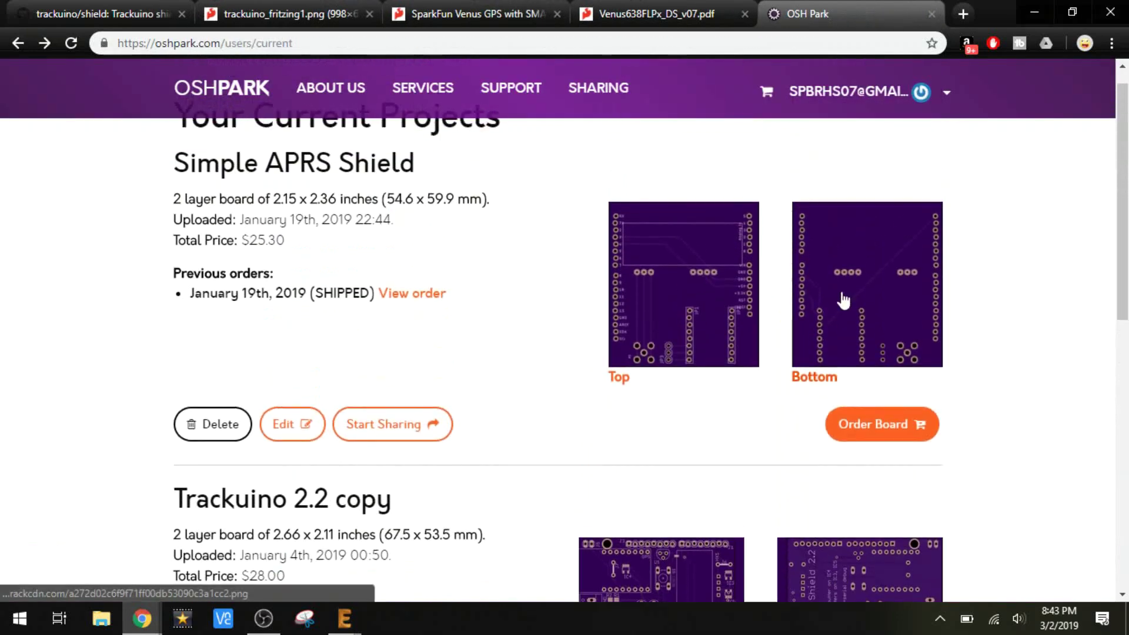
pyautogui.click(675, 273)
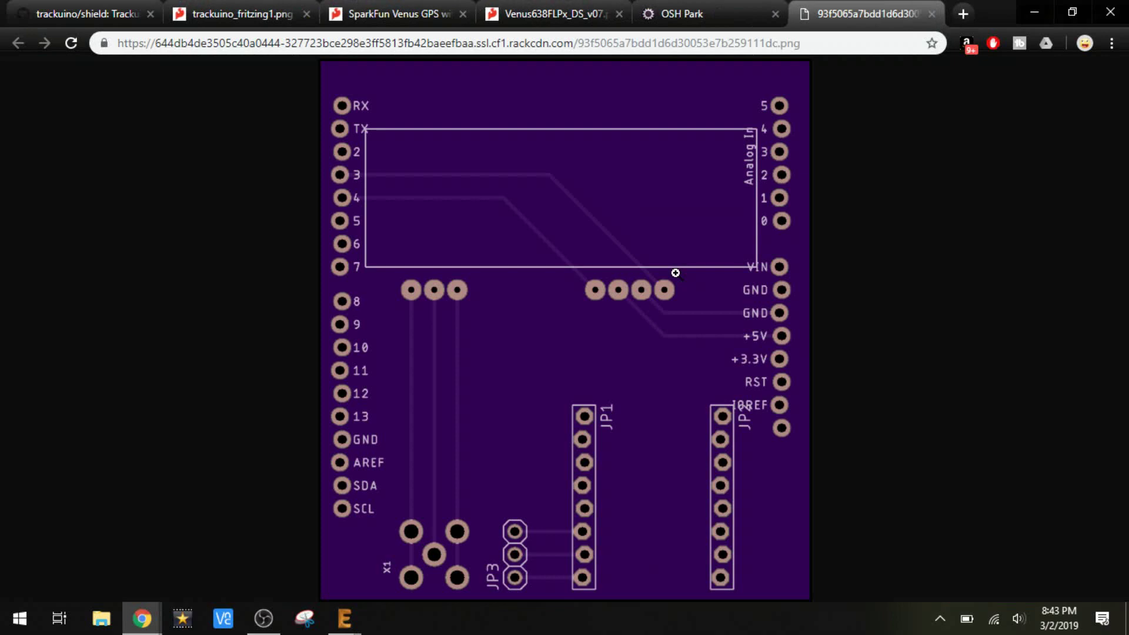
pyautogui.click(936, 16)
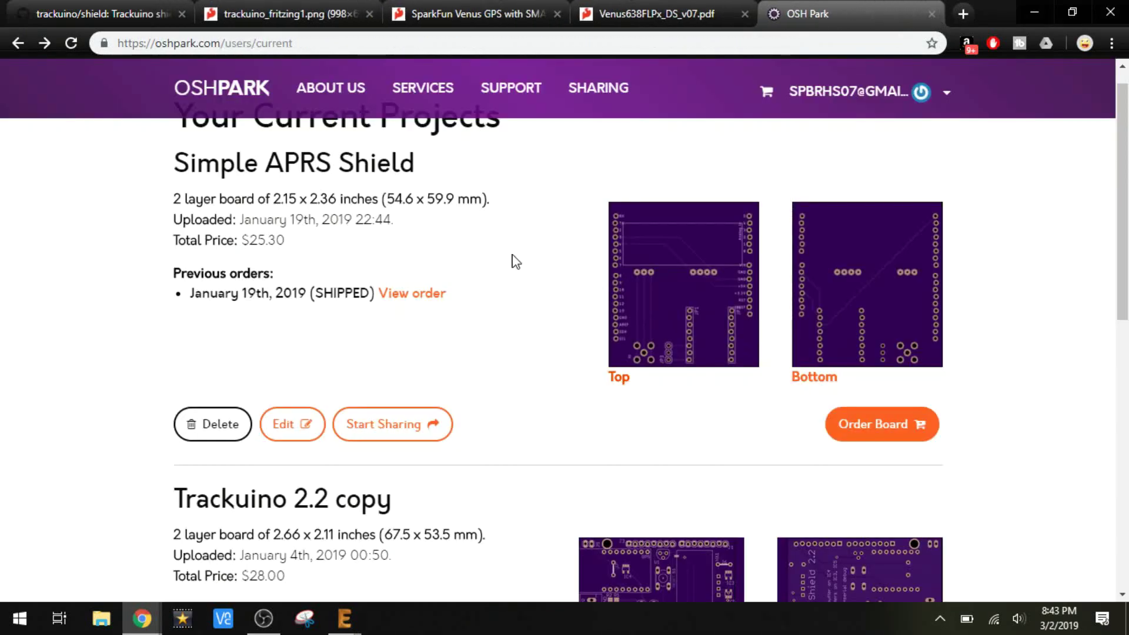
pyautogui.scroll(1, 405, 349)
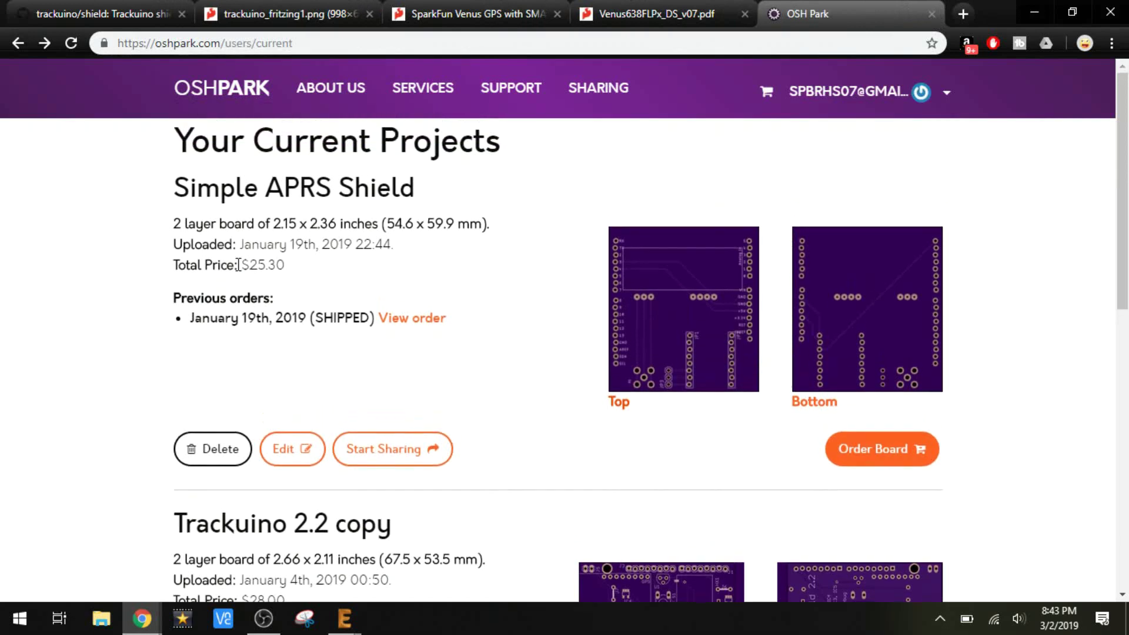